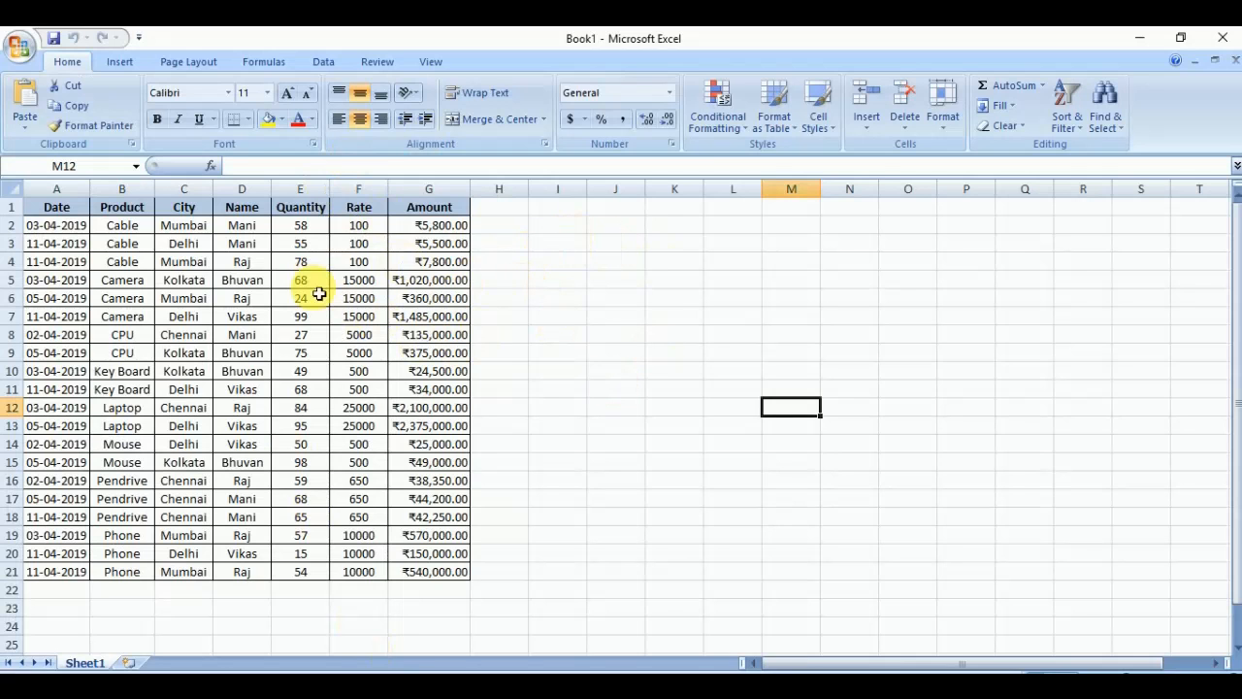
# Create a PivotTable from the data range Sheet1!$A$1:$G$21, placed on the existing worksheet at cell I2.
pyautogui.click(119, 61)
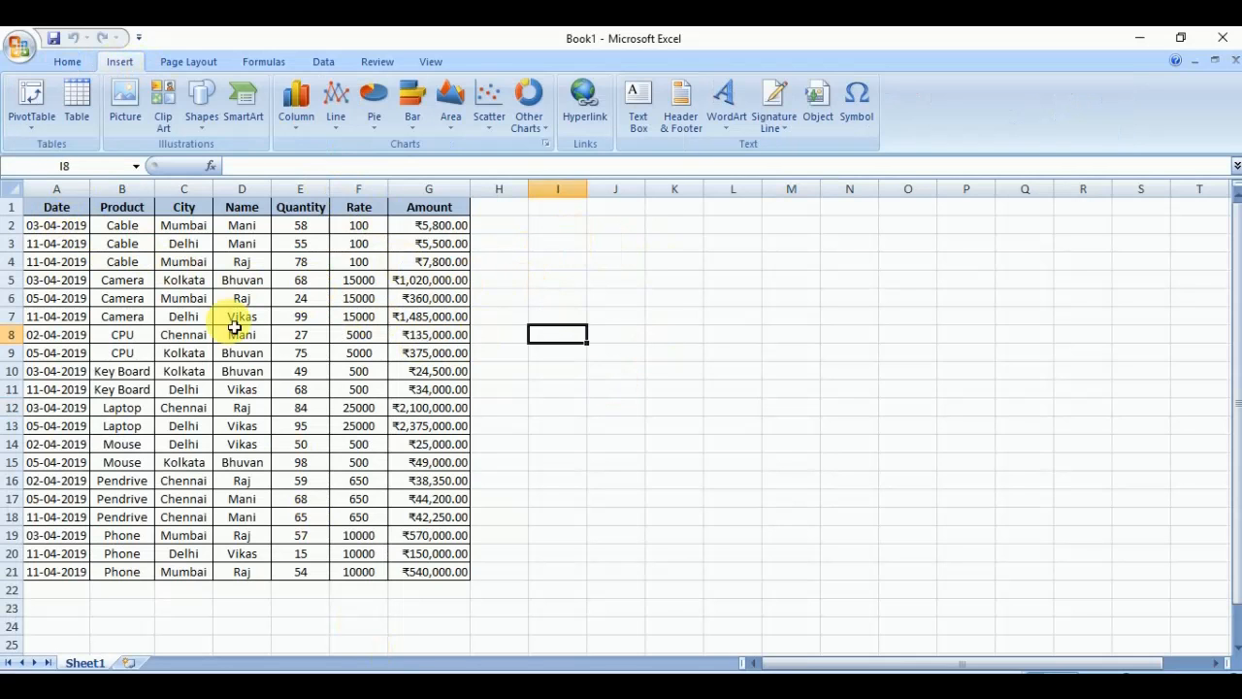
pyautogui.click(241, 317)
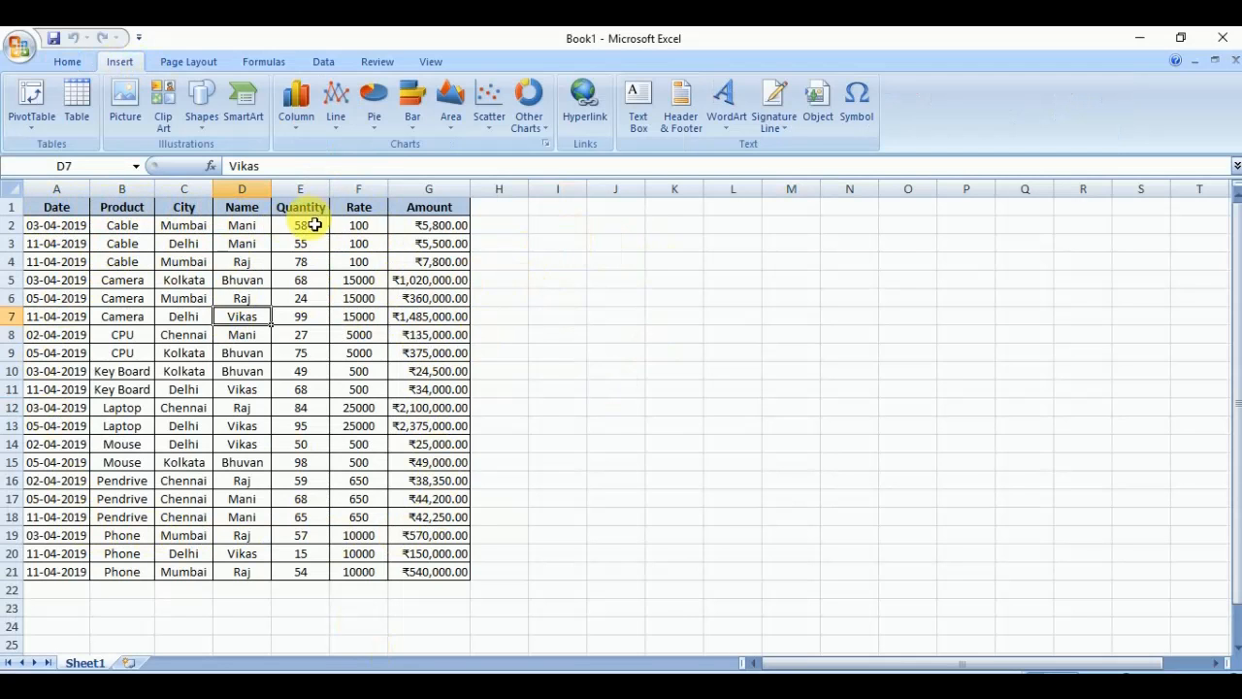
pyautogui.press('Down')
pyautogui.press('Down')
pyautogui.click(38, 97)
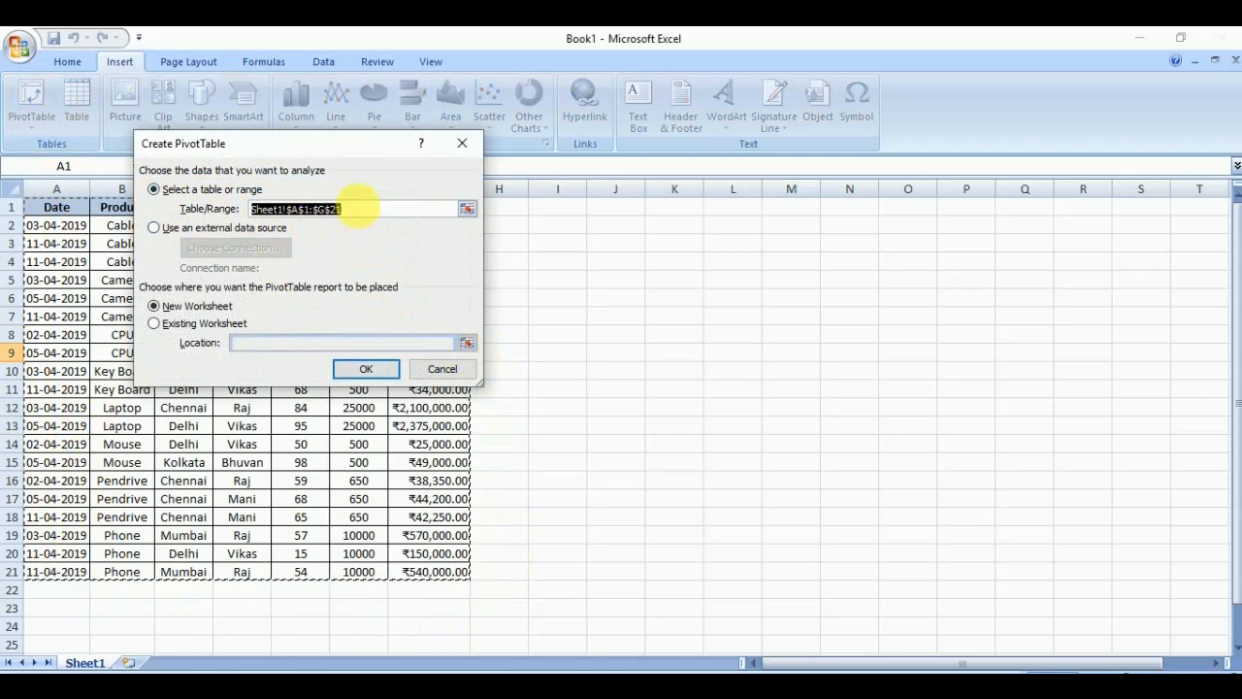
pyautogui.moveTo(338, 145); pyautogui.dragTo(838, 215)
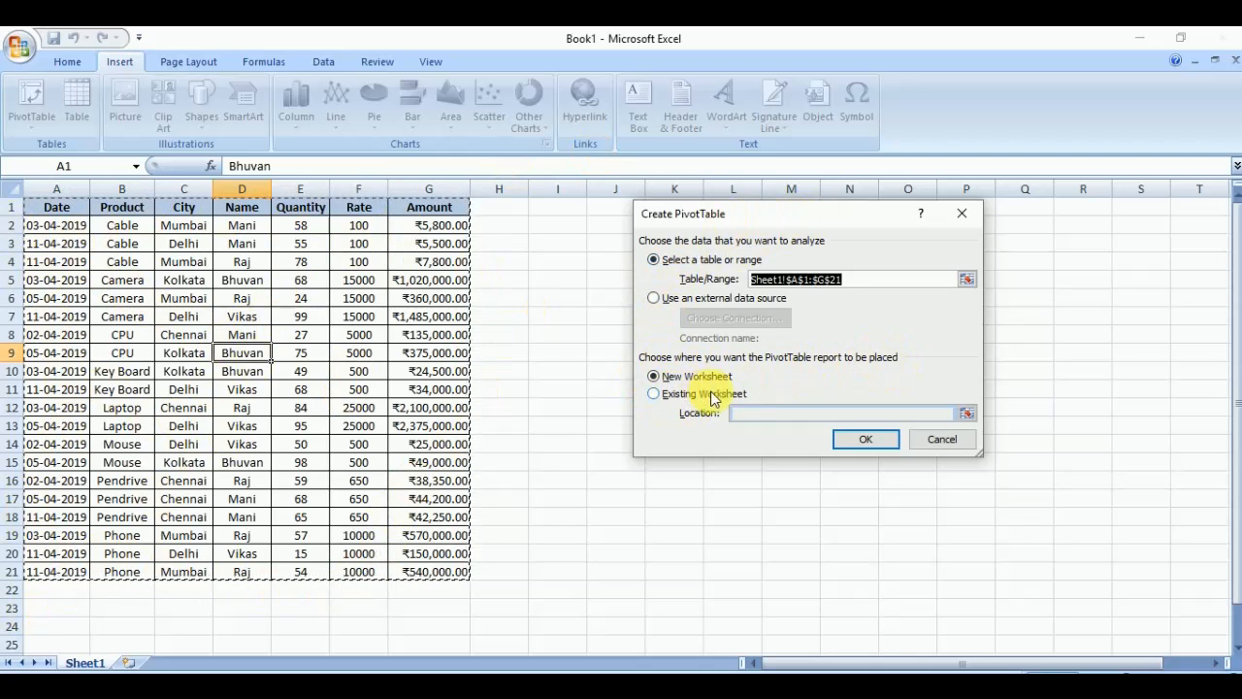
pyautogui.click(655, 395)
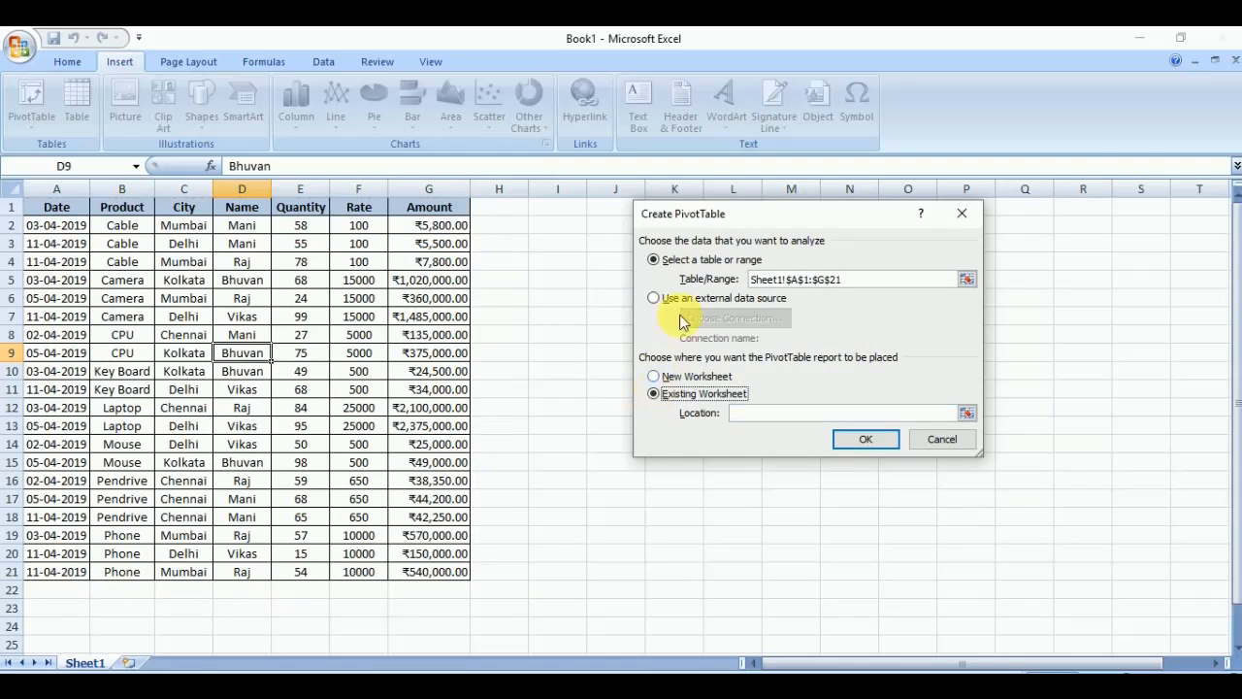
pyautogui.moveTo(706, 218); pyautogui.dragTo(855, 135)
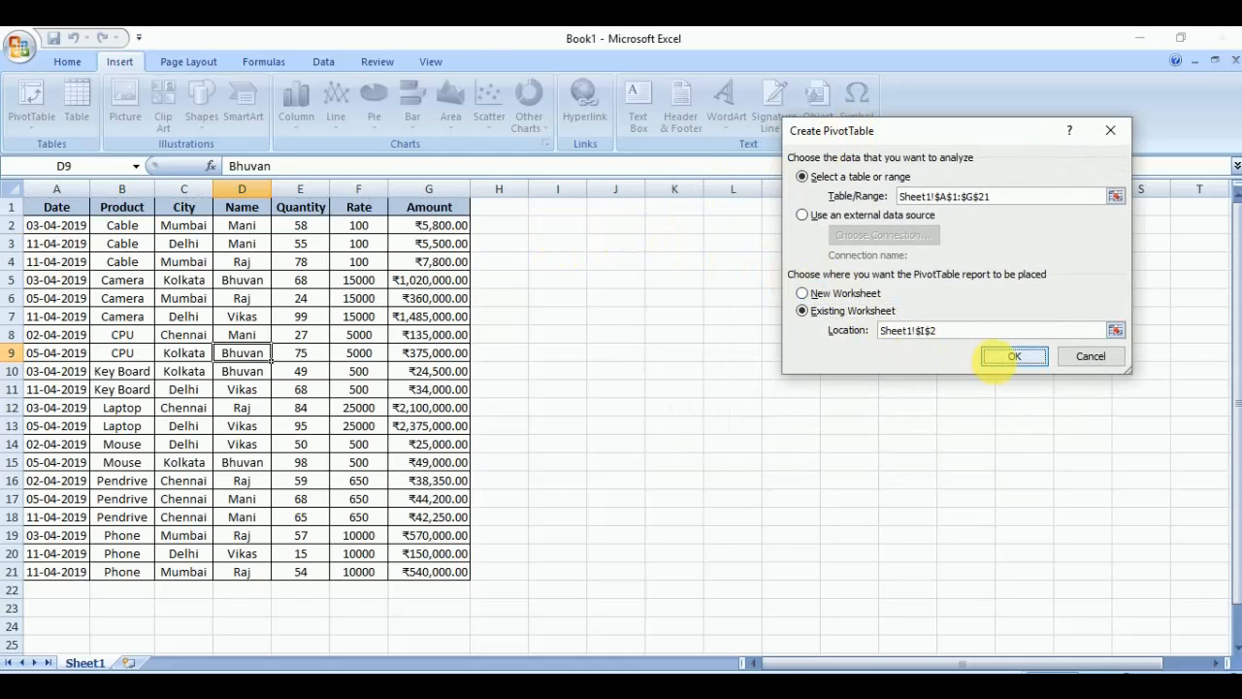
pyautogui.click(1015, 356)
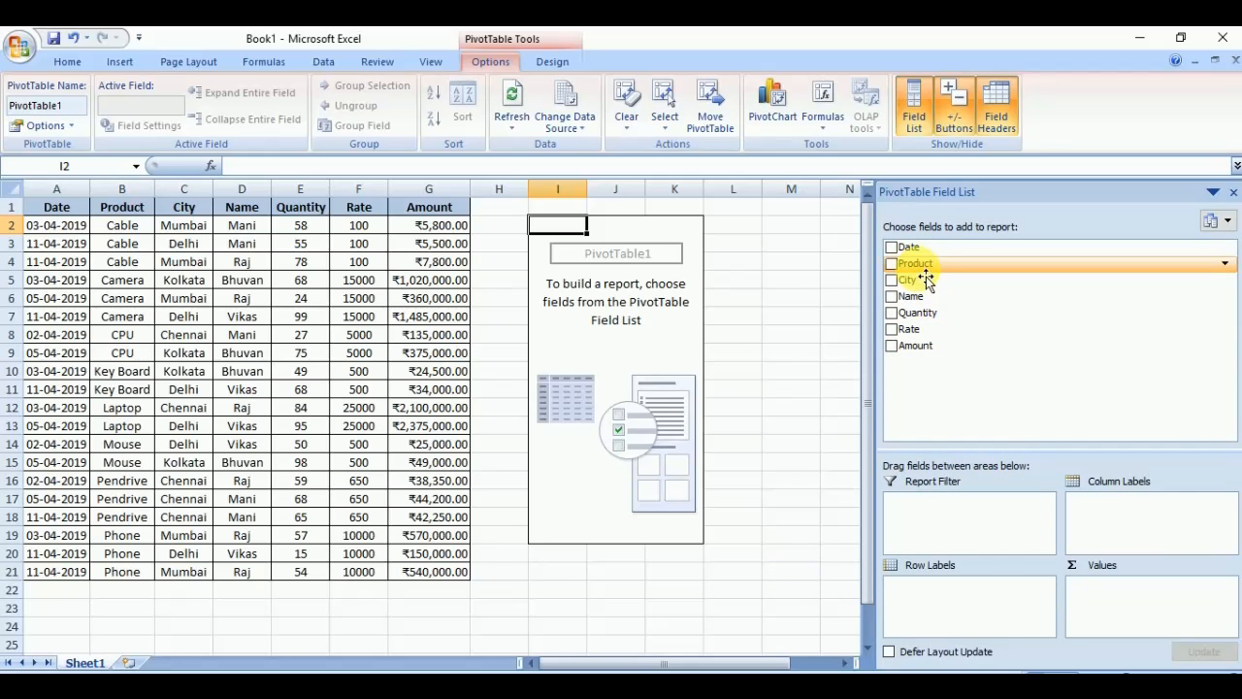
# Lay out the PivotTable with Product as row labels, City as column labels and the sum of Quantity as values.
pyautogui.moveTo(925, 278); pyautogui.dragTo(942, 598)
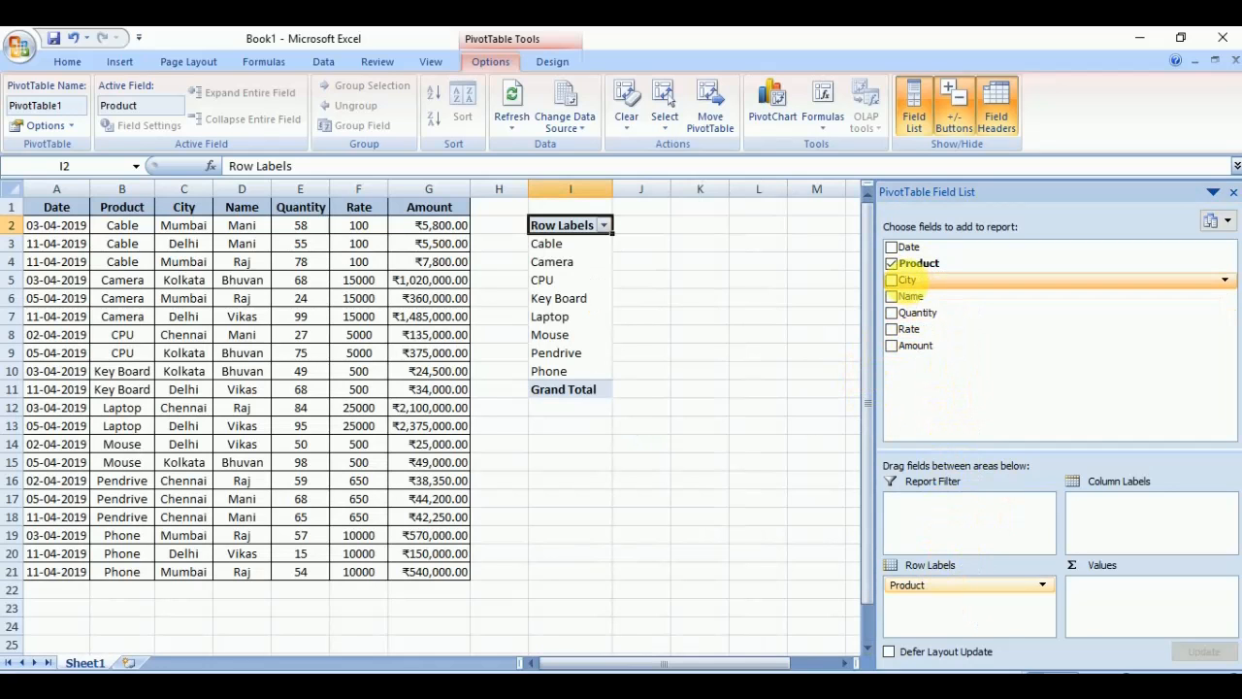
pyautogui.moveTo(914, 291); pyautogui.dragTo(1154, 520)
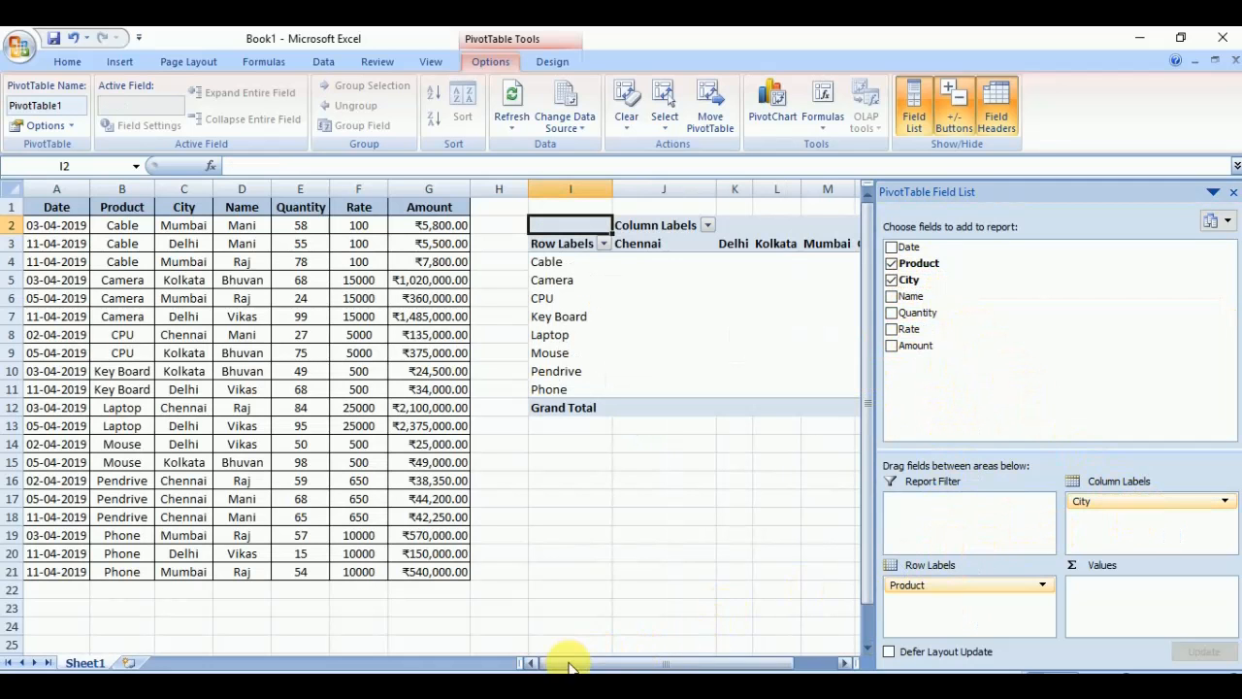
pyautogui.moveTo(571, 668); pyautogui.dragTo(681, 668)
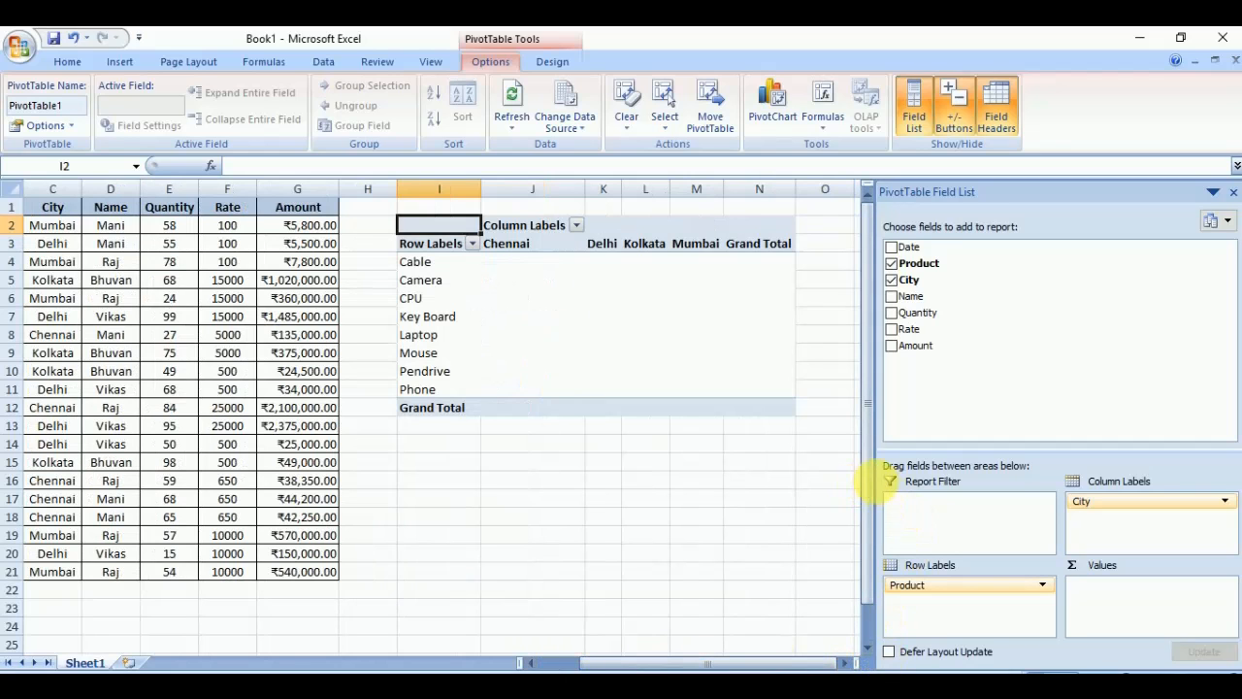
pyautogui.moveTo(873, 483); pyautogui.dragTo(1037, 497)
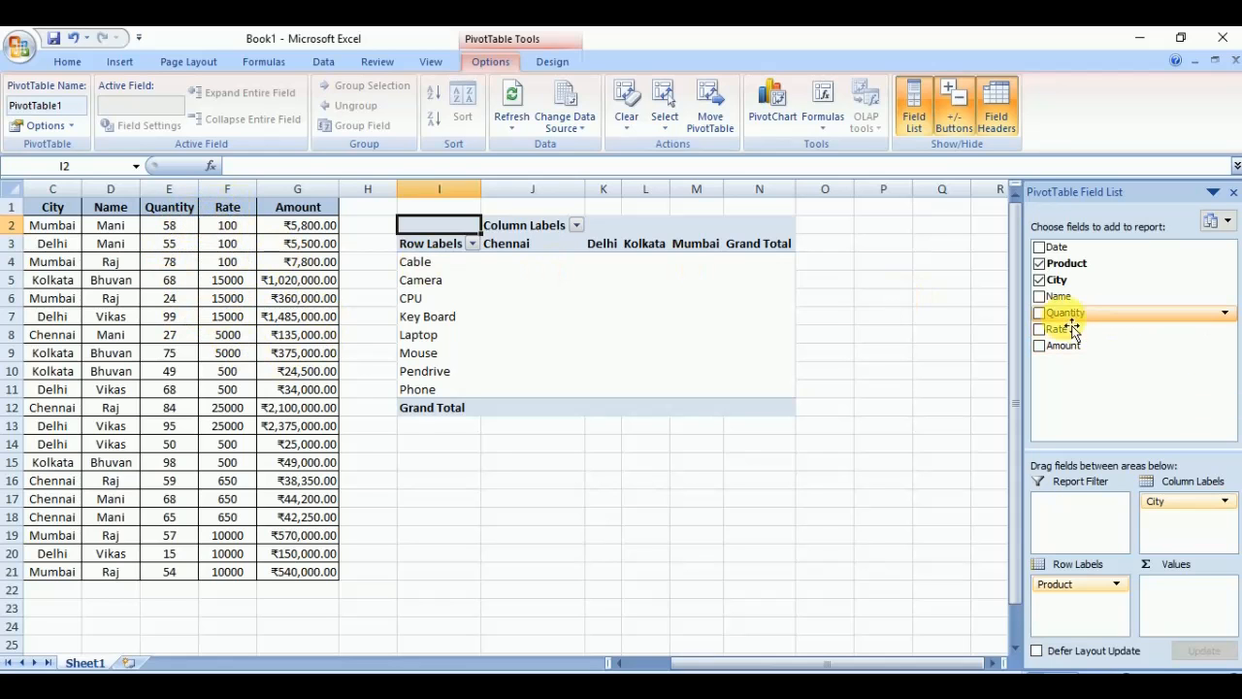
pyautogui.moveTo(1059, 327); pyautogui.dragTo(1172, 597)
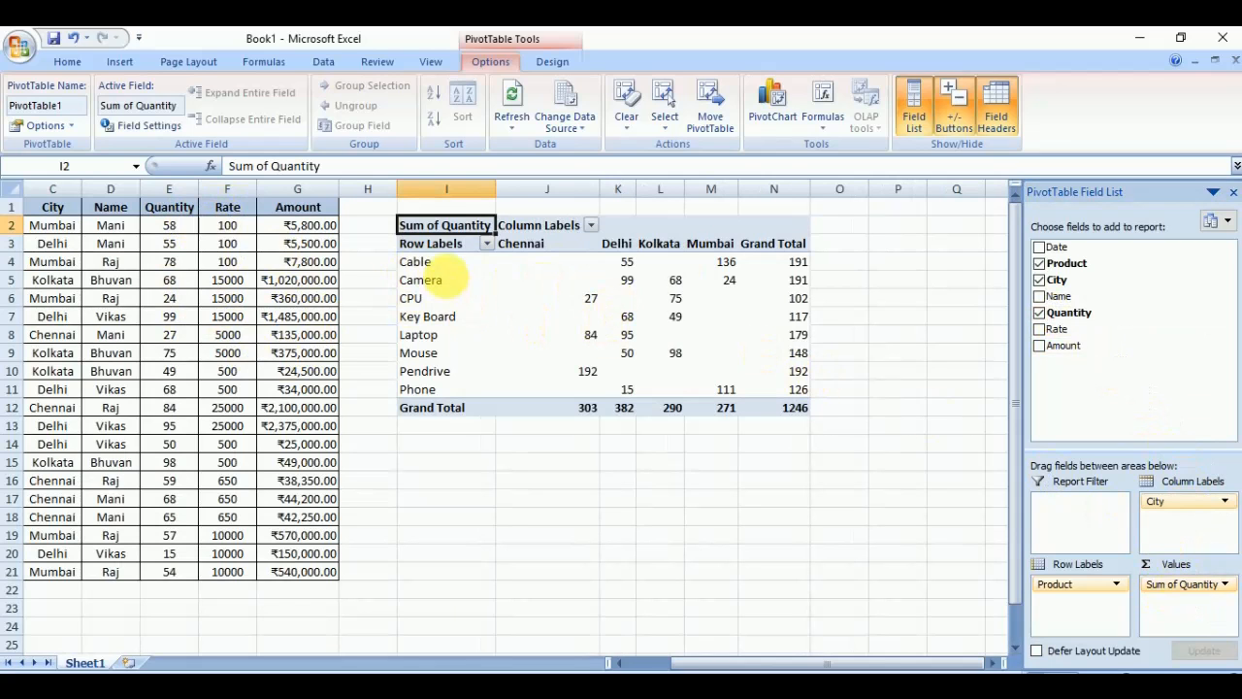
# Extract the source records behind the Camera quantity for Delhi onto a new sheet, inspect them, and return to Sheet1.
pyautogui.click(425, 263)
pyautogui.click(601, 282)
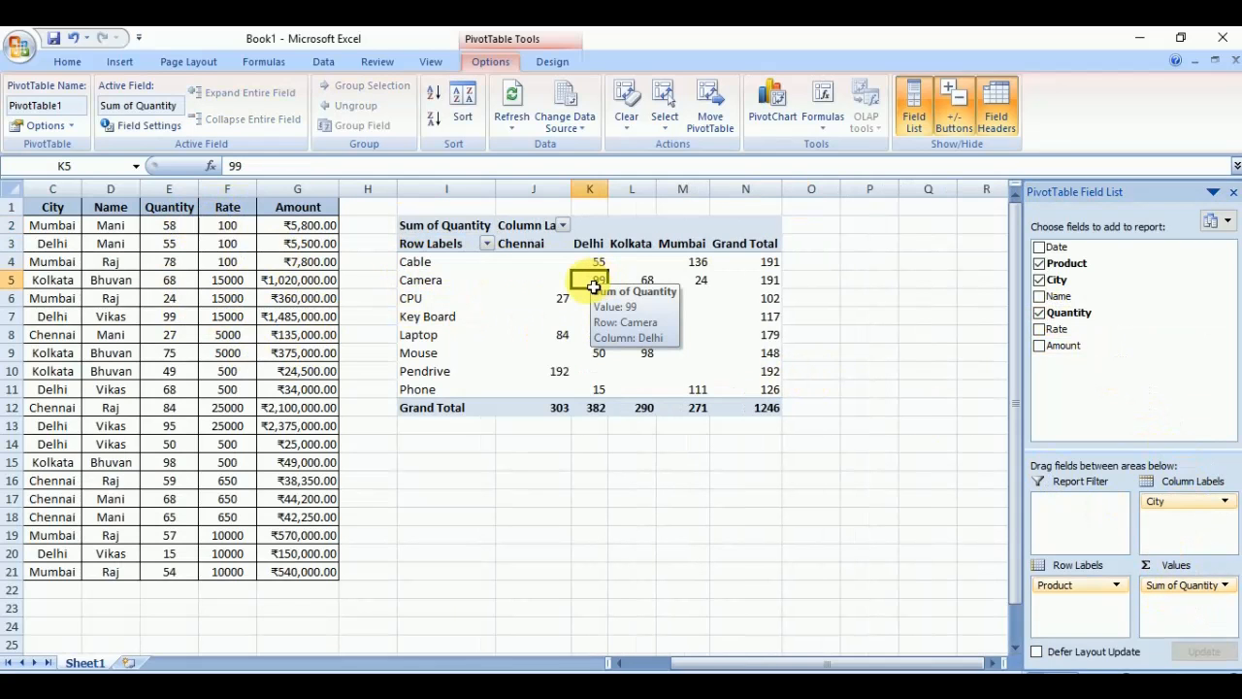
pyautogui.doubleClick(594, 287)
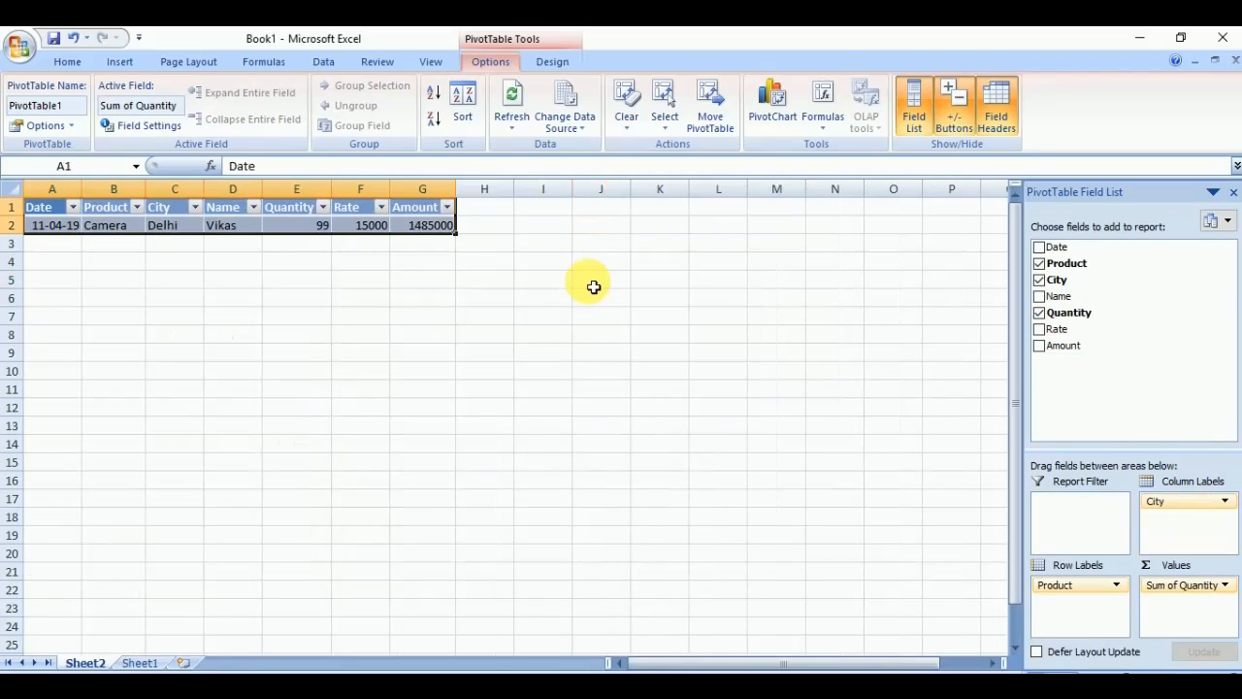
pyautogui.click(137, 662)
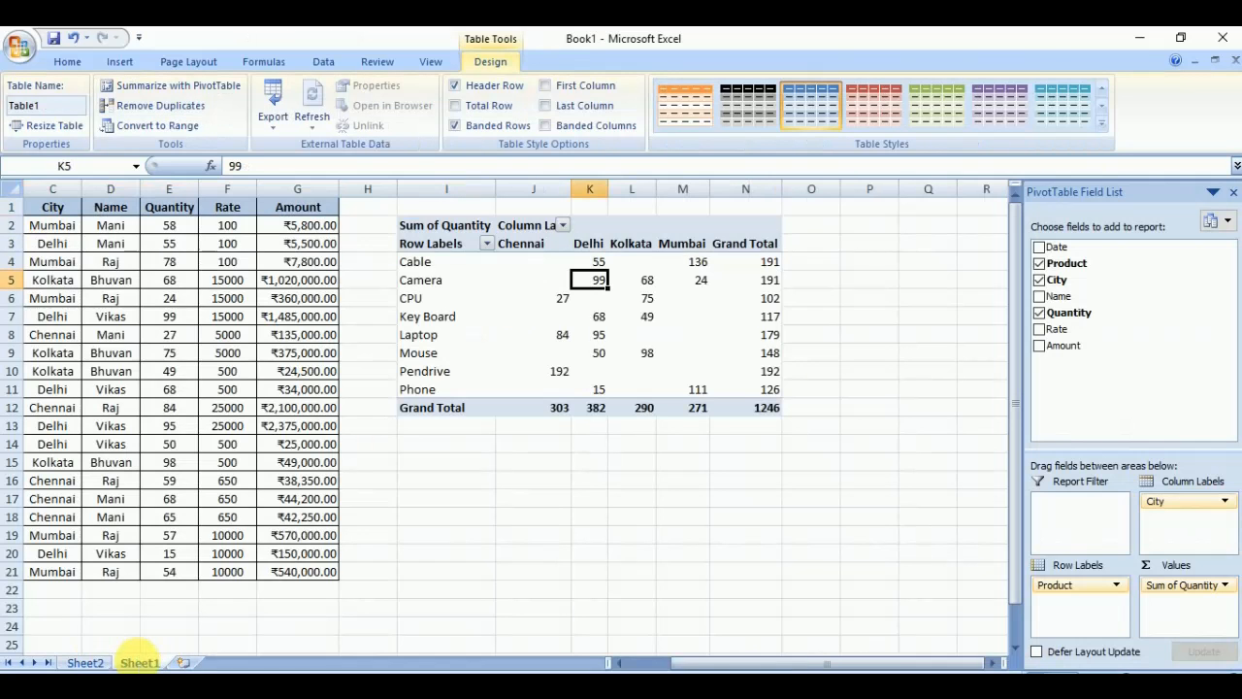
pyautogui.click(85, 663)
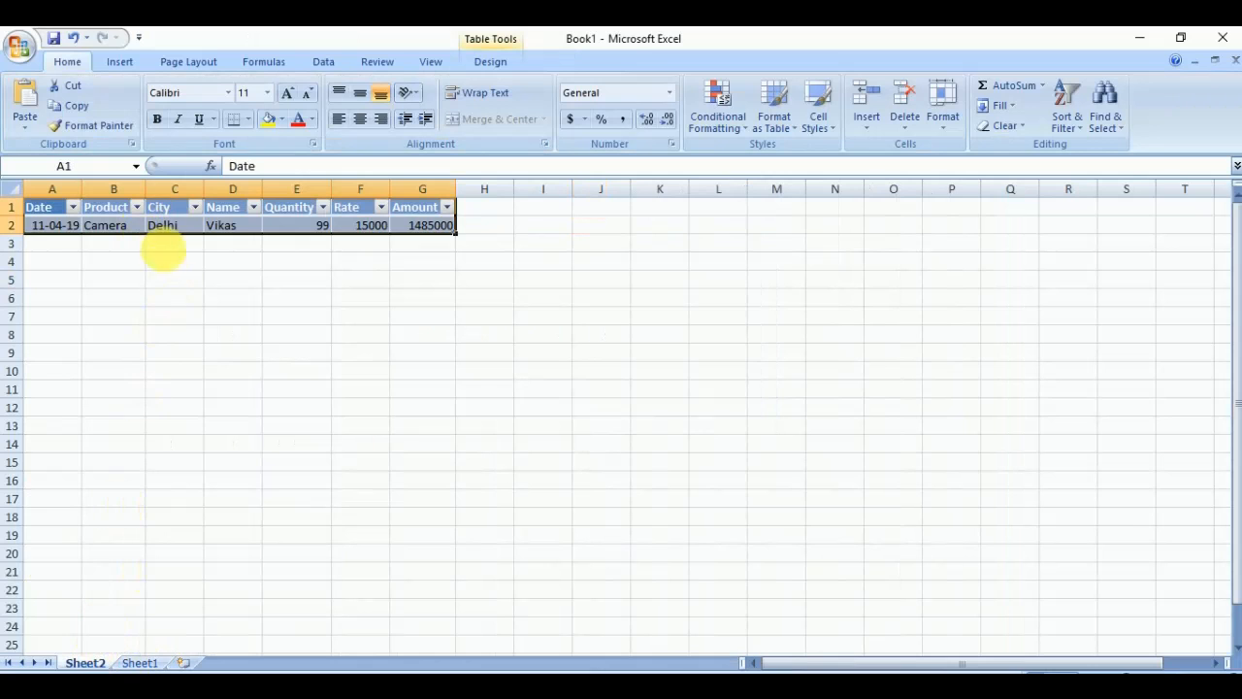
pyautogui.click(321, 228)
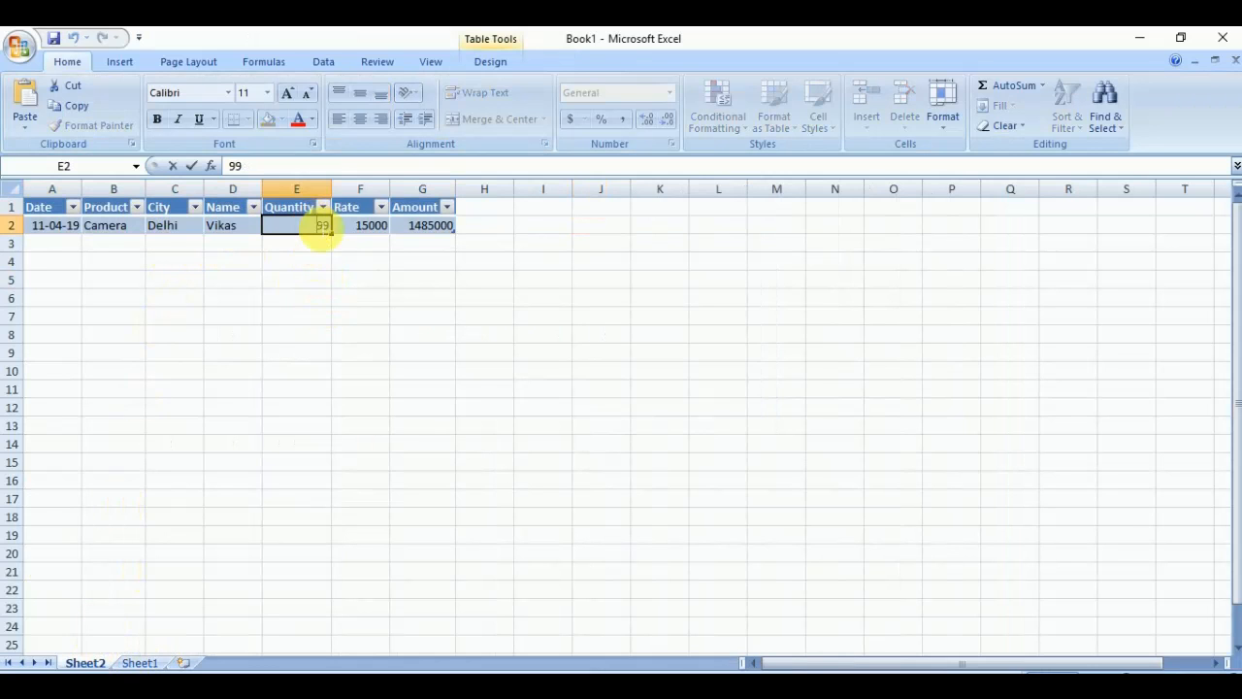
pyautogui.click(357, 297)
pyautogui.click(141, 663)
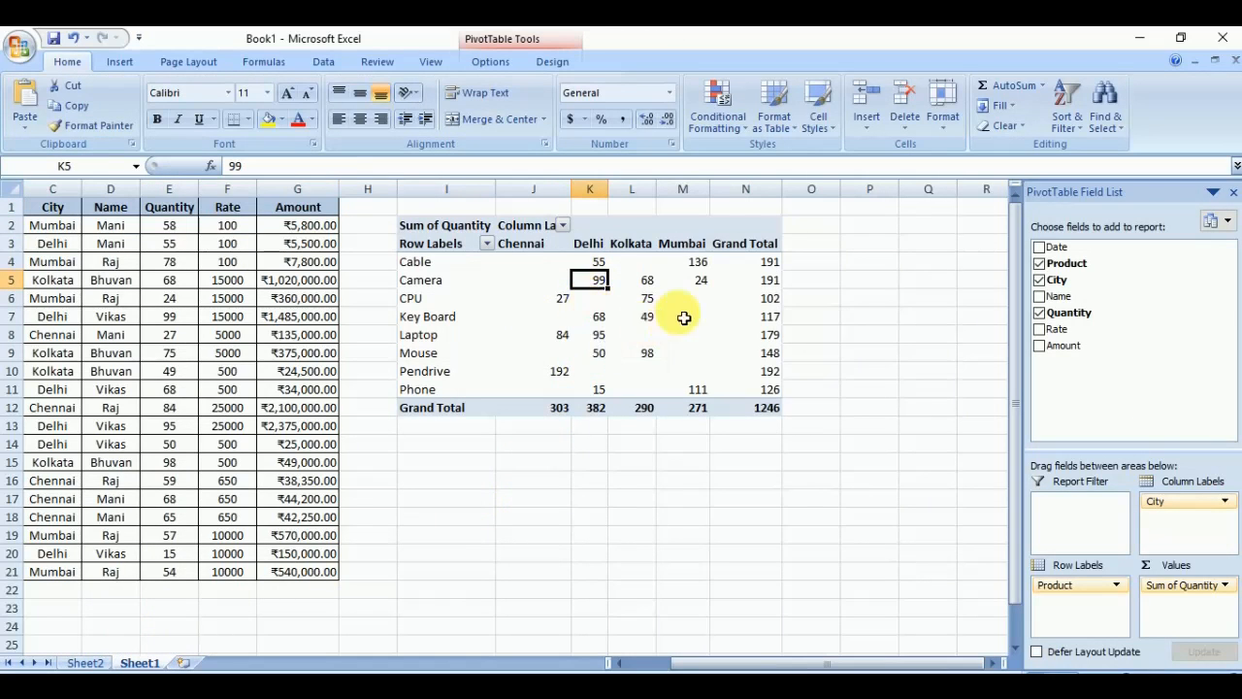
pyautogui.moveTo(651, 306)
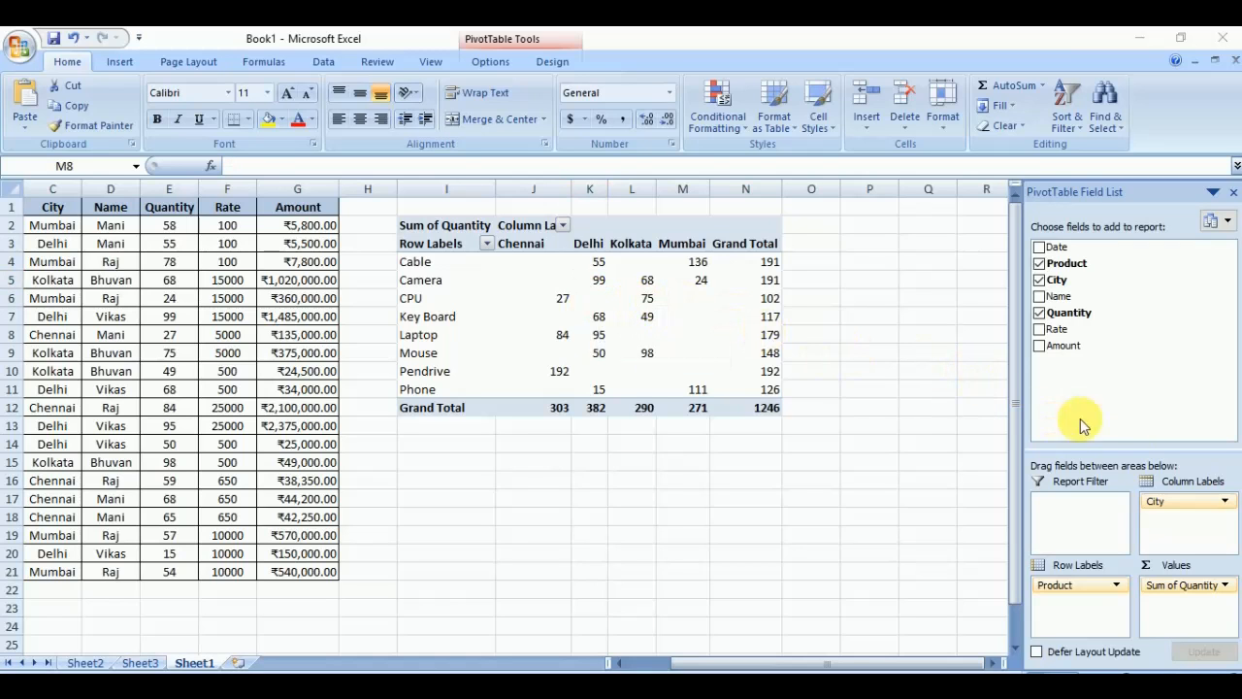
# Replace Quantity with Amount in the PivotTable values and Product with Name in the row labels.
pyautogui.click(1173, 530)
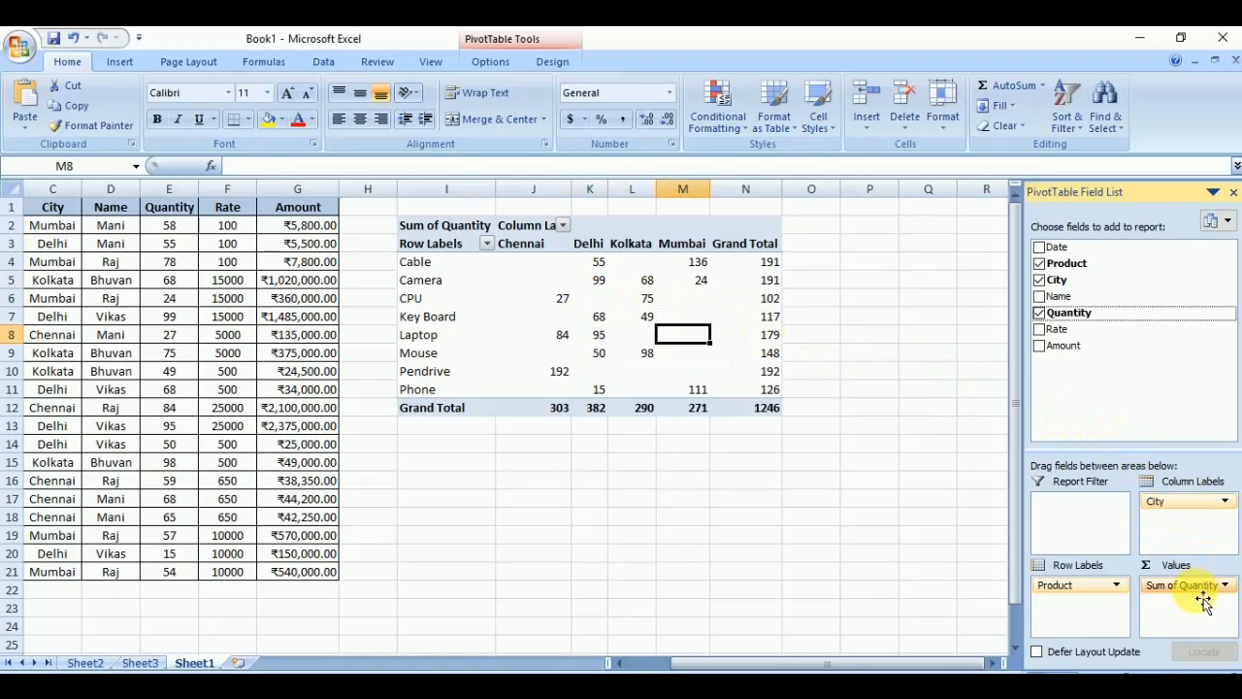
pyautogui.moveTo(1200, 587)
pyautogui.mouseDown()
pyautogui.moveTo(1197, 560)
pyautogui.moveTo(1054, 355)
pyautogui.moveTo(1091, 347)
pyautogui.moveTo(1186, 604)
pyautogui.mouseUp()
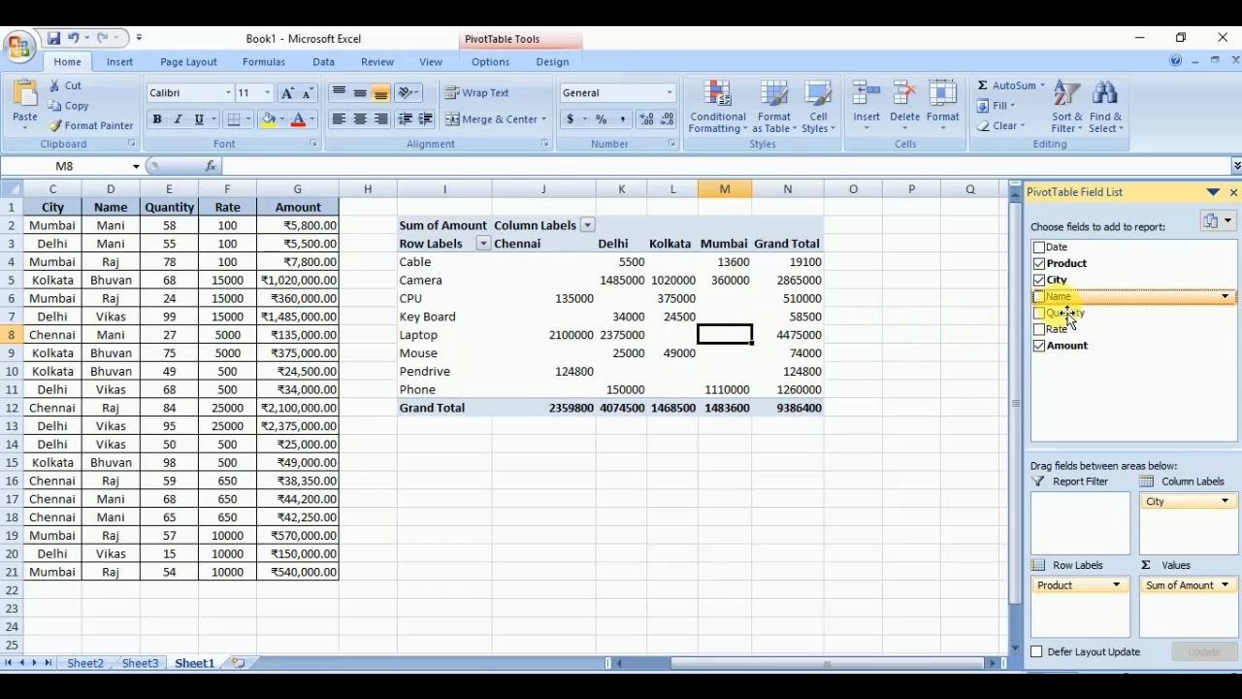
pyautogui.moveTo(1066, 299); pyautogui.dragTo(1231, 561)
pyautogui.moveTo(1160, 581); pyautogui.dragTo(1095, 374)
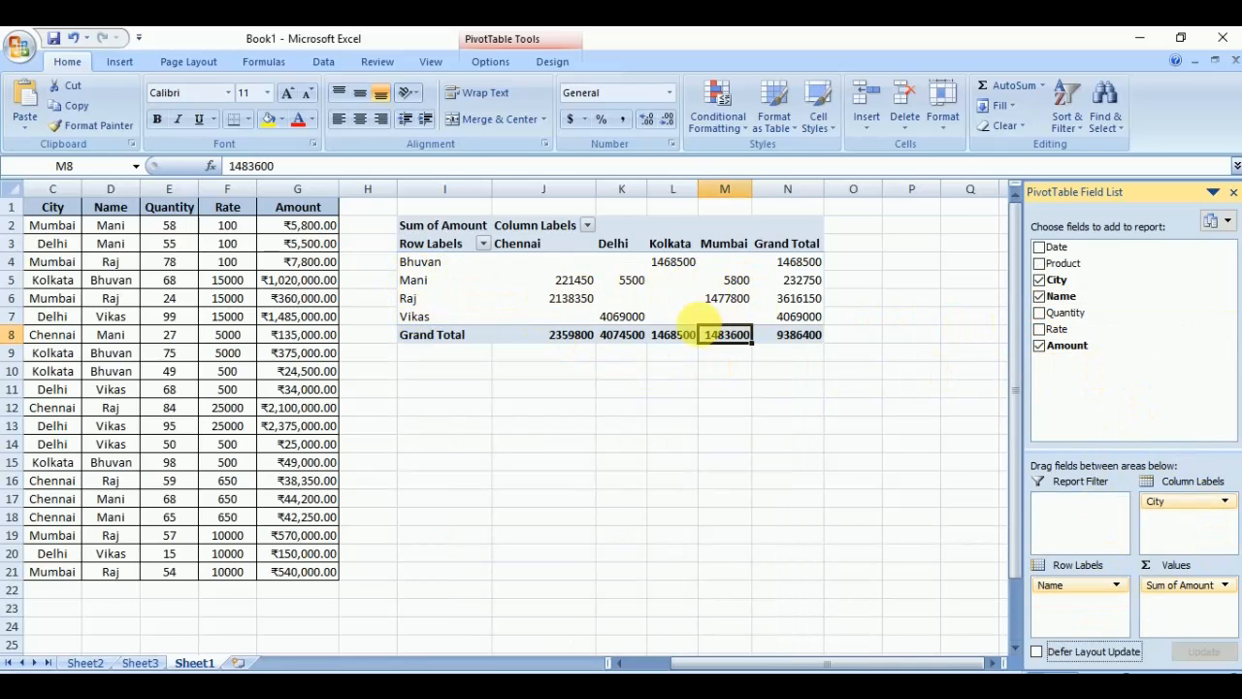
# Rearrange the PivotTable so City forms the row labels and Name the column labels, keeping only Amount as the value.
pyautogui.click(1200, 512)
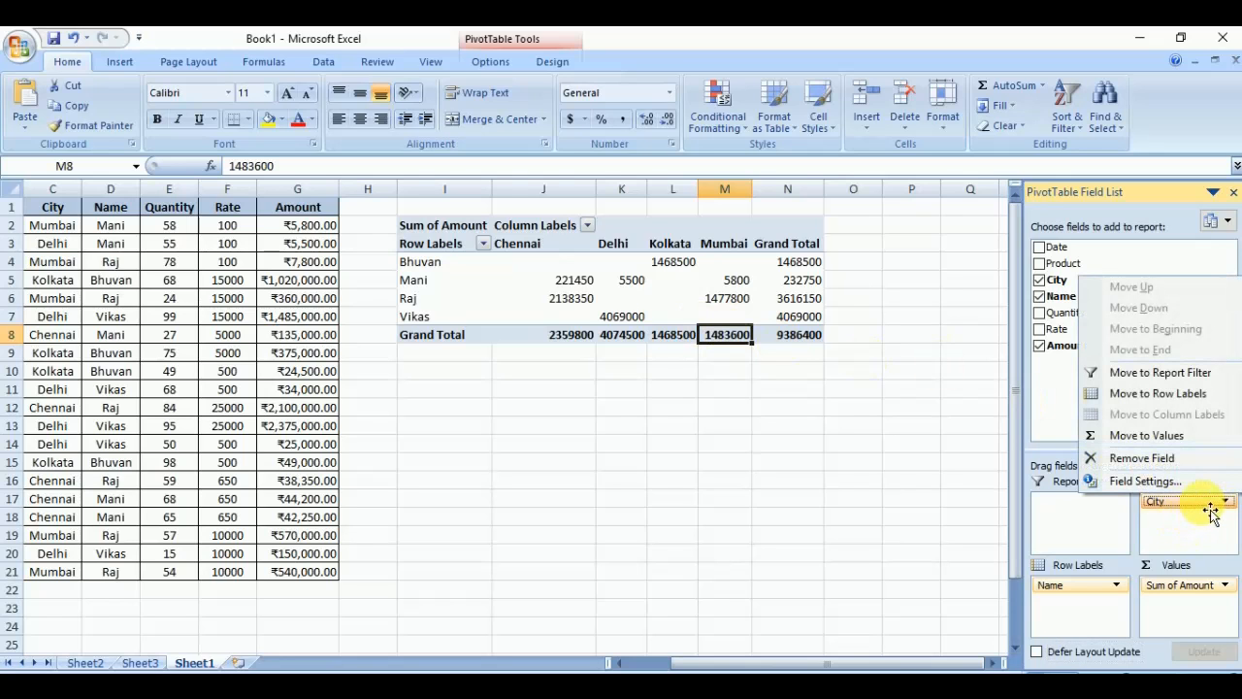
pyautogui.click(1173, 459)
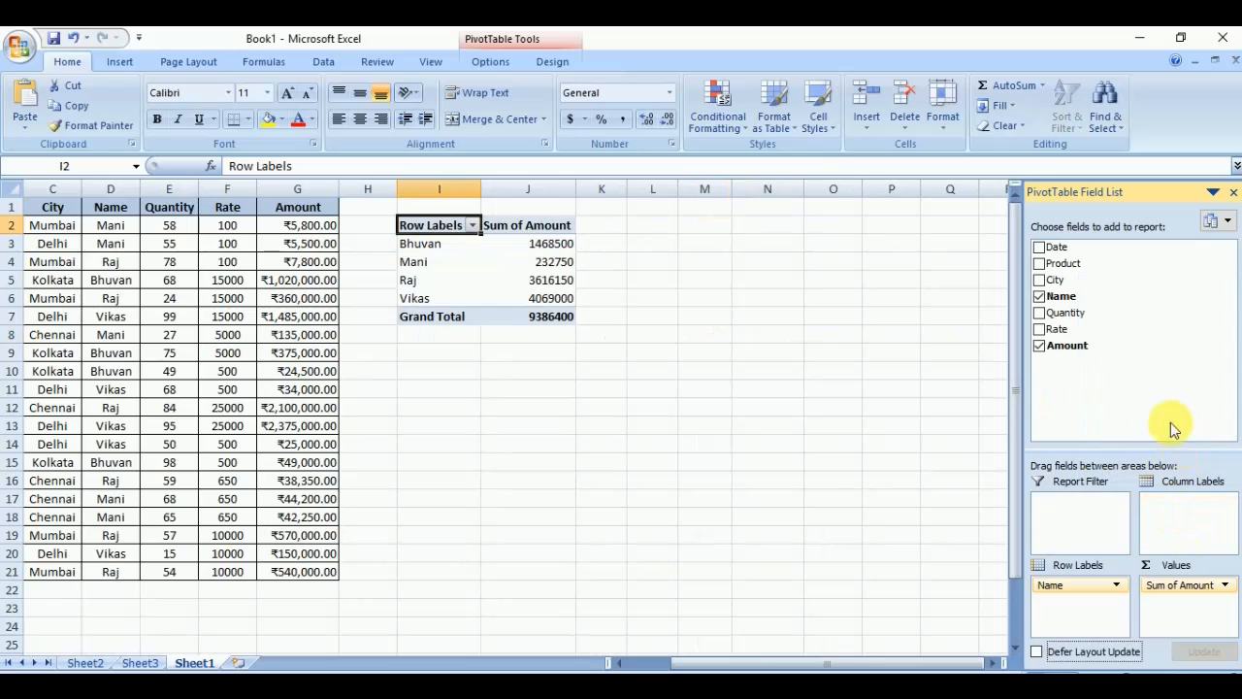
pyautogui.click(1040, 329)
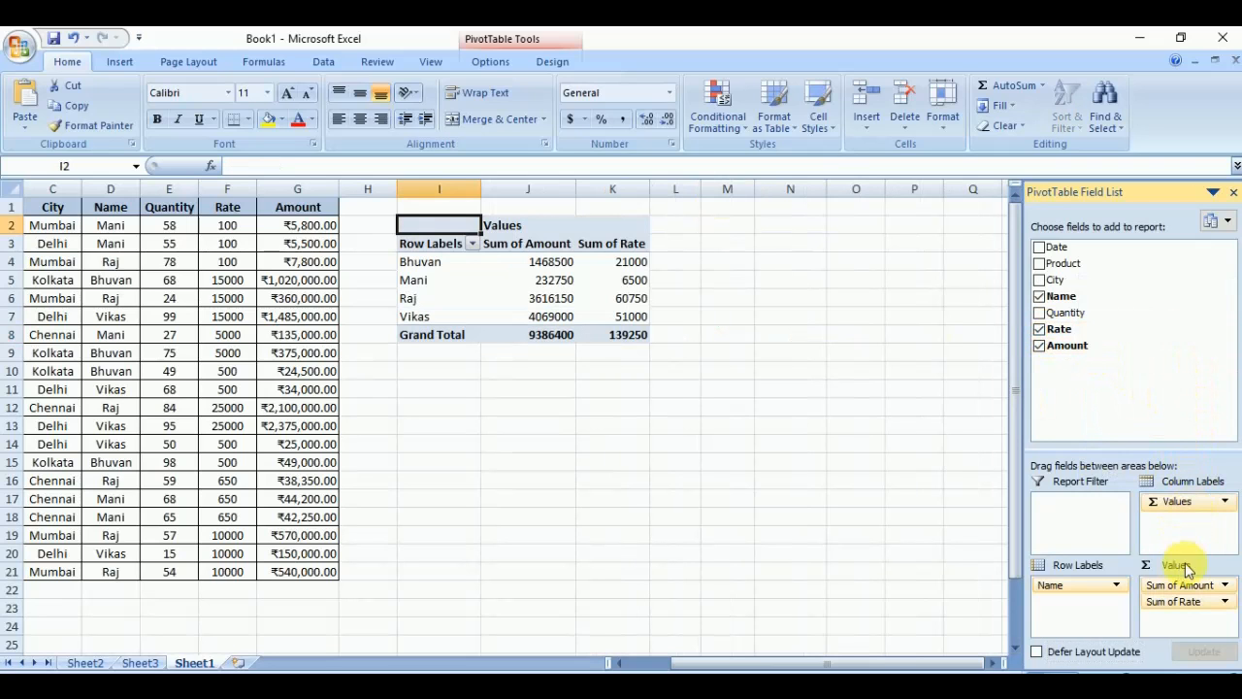
pyautogui.click(1040, 330)
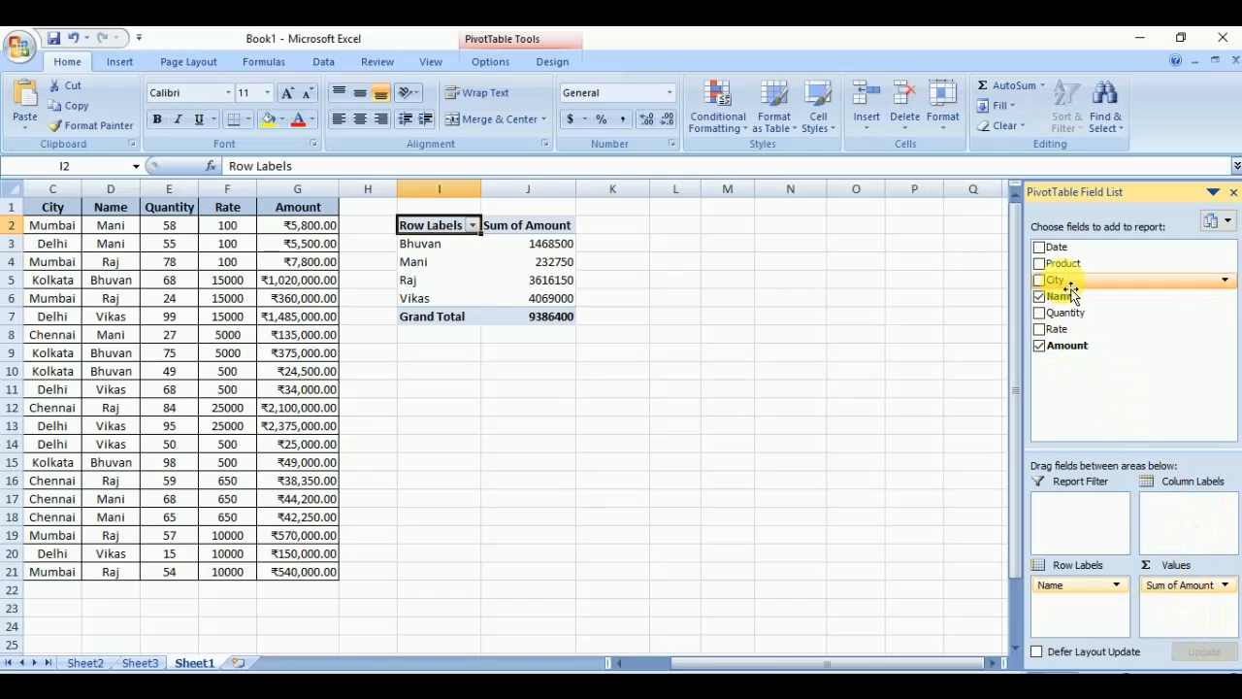
pyautogui.moveTo(1072, 291); pyautogui.dragTo(1185, 518)
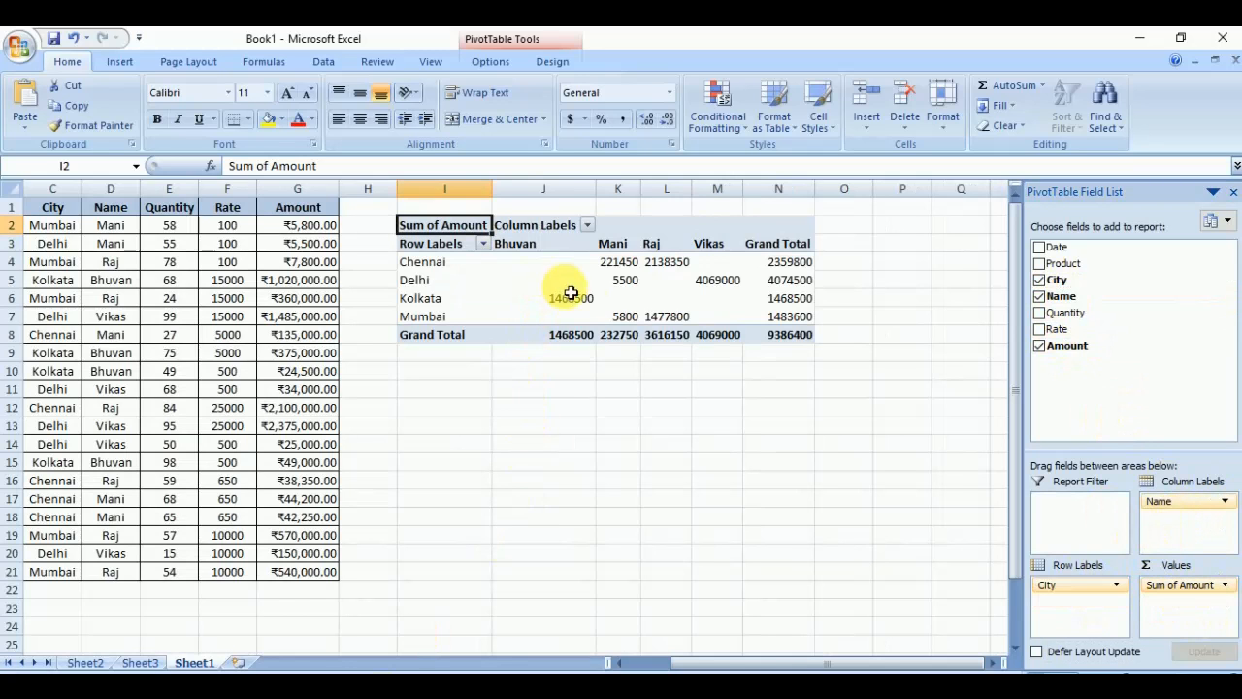
# Apply the first gray style of the Dark group to the PivotTable, with banded rows turned on.
pyautogui.click(547, 63)
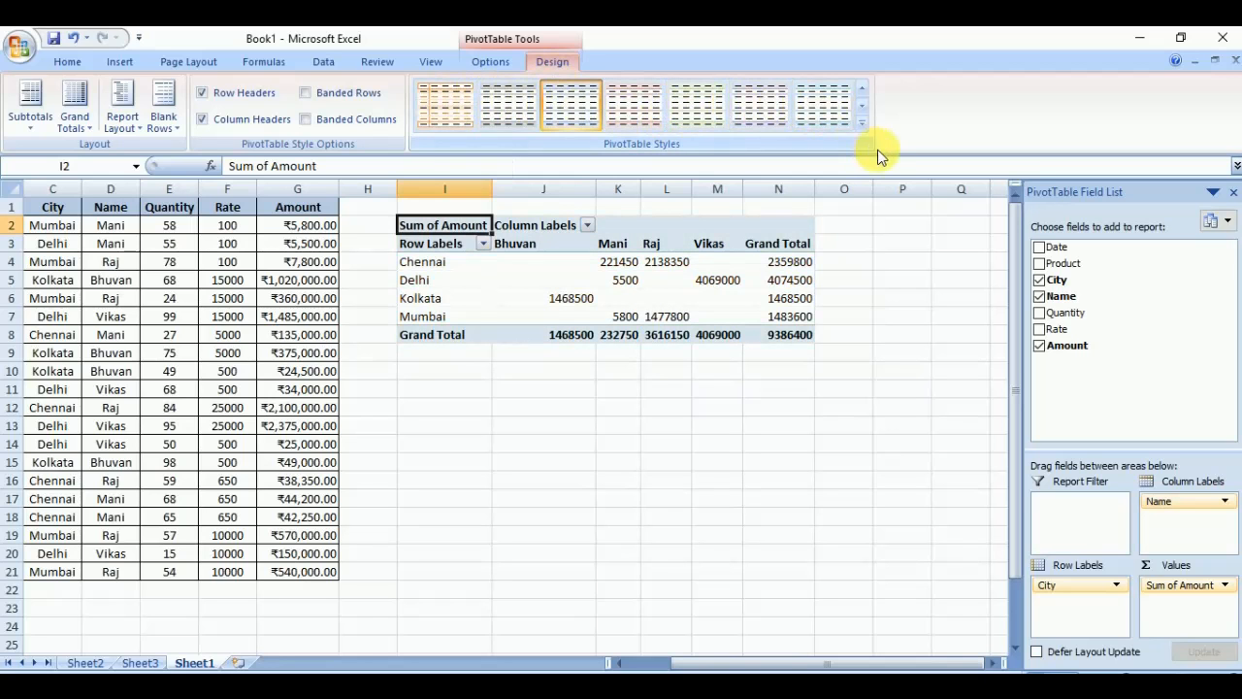
pyautogui.click(861, 127)
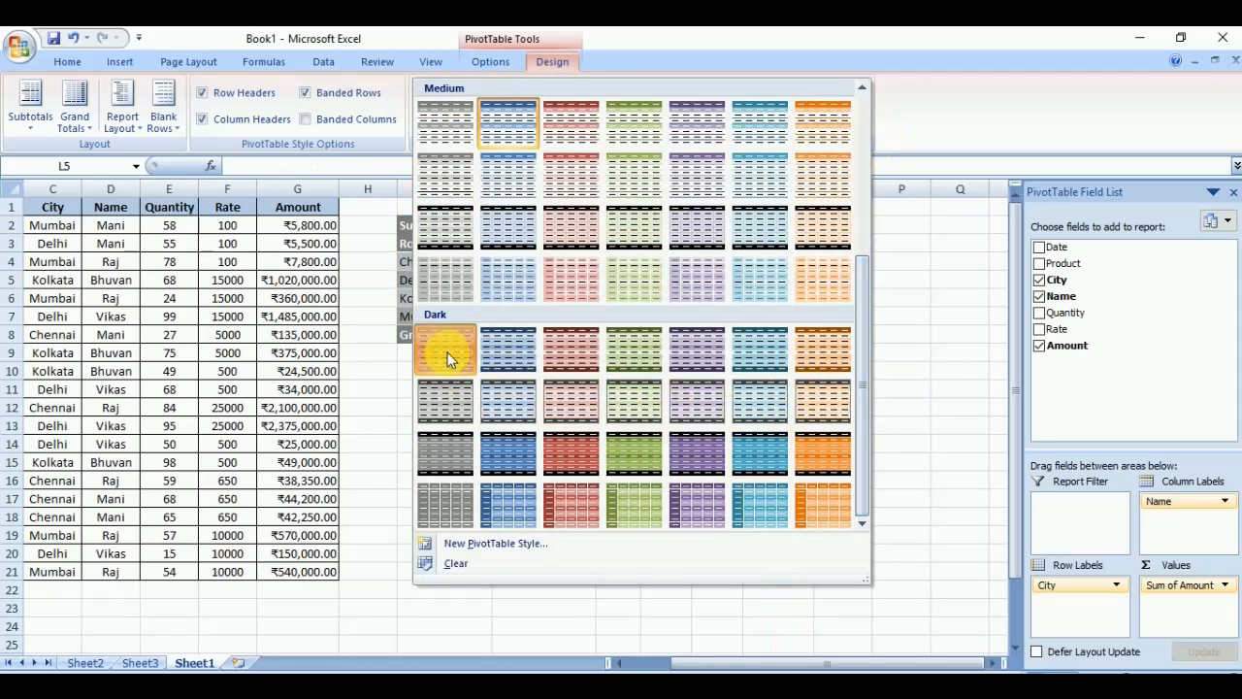
pyautogui.click(447, 357)
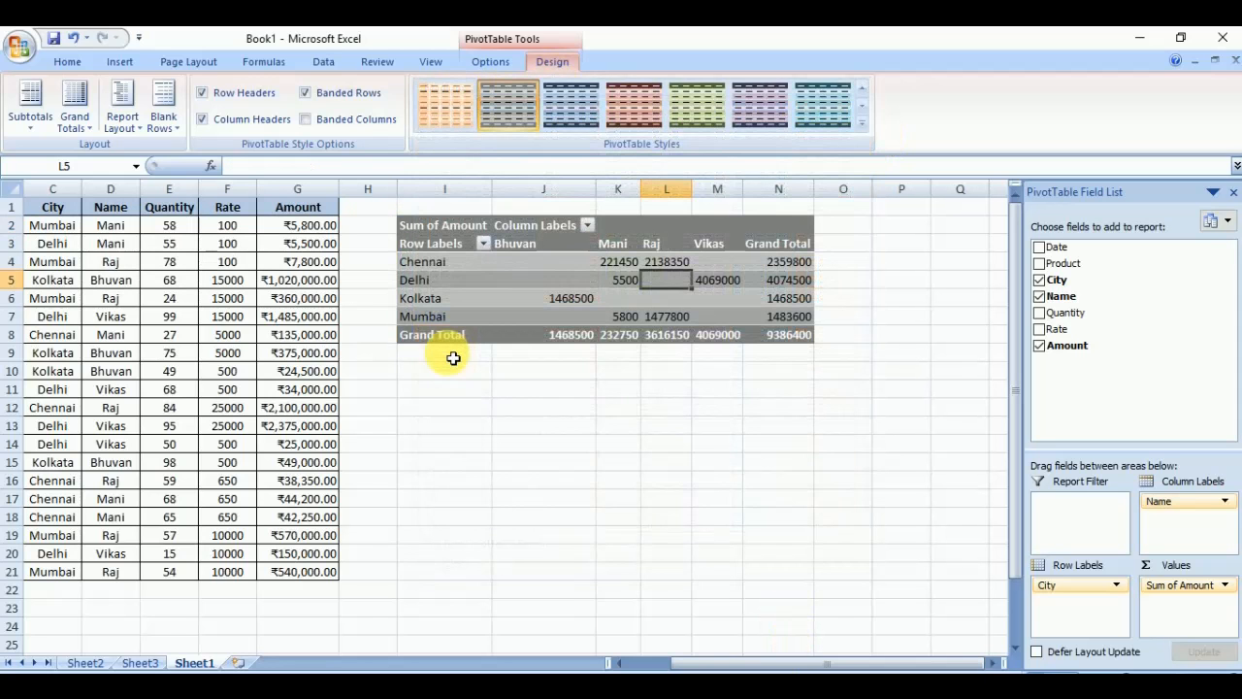
# Try the PivotTable style options by switching banded rows, row headers and column headers off and back on.
pyautogui.click(321, 92)
pyautogui.click(323, 92)
pyautogui.click(320, 94)
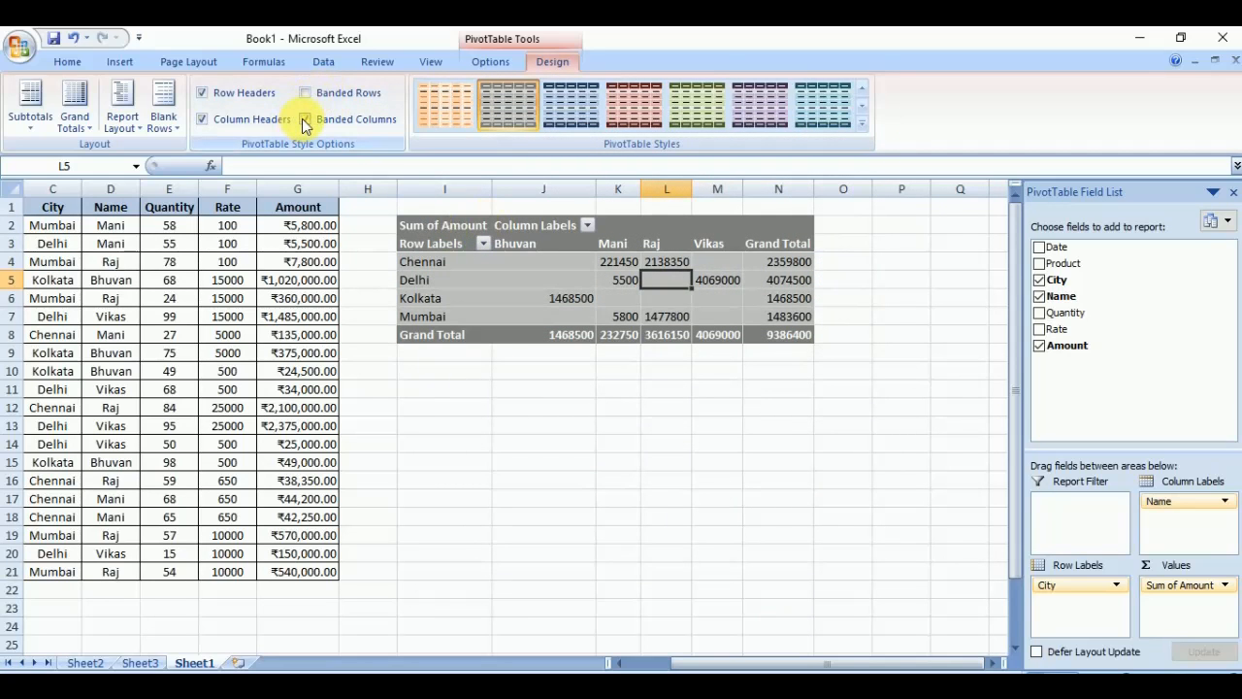
pyautogui.click(331, 98)
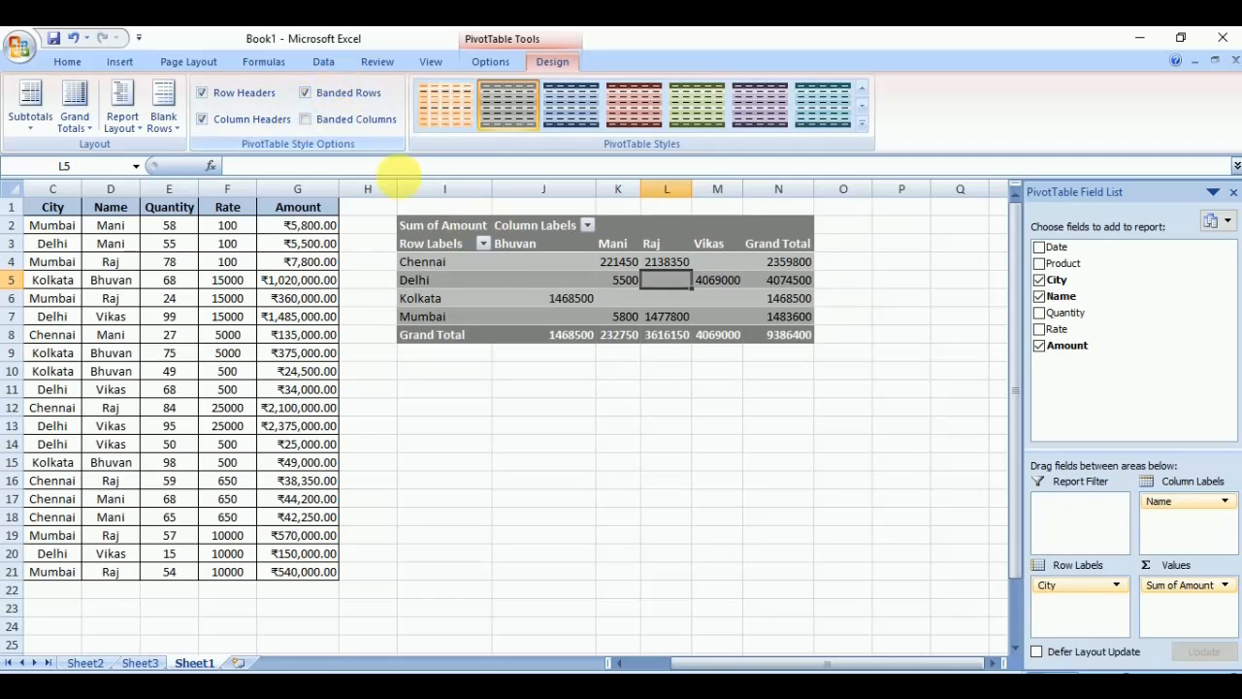
pyautogui.click(202, 91)
pyautogui.click(202, 92)
pyautogui.click(203, 120)
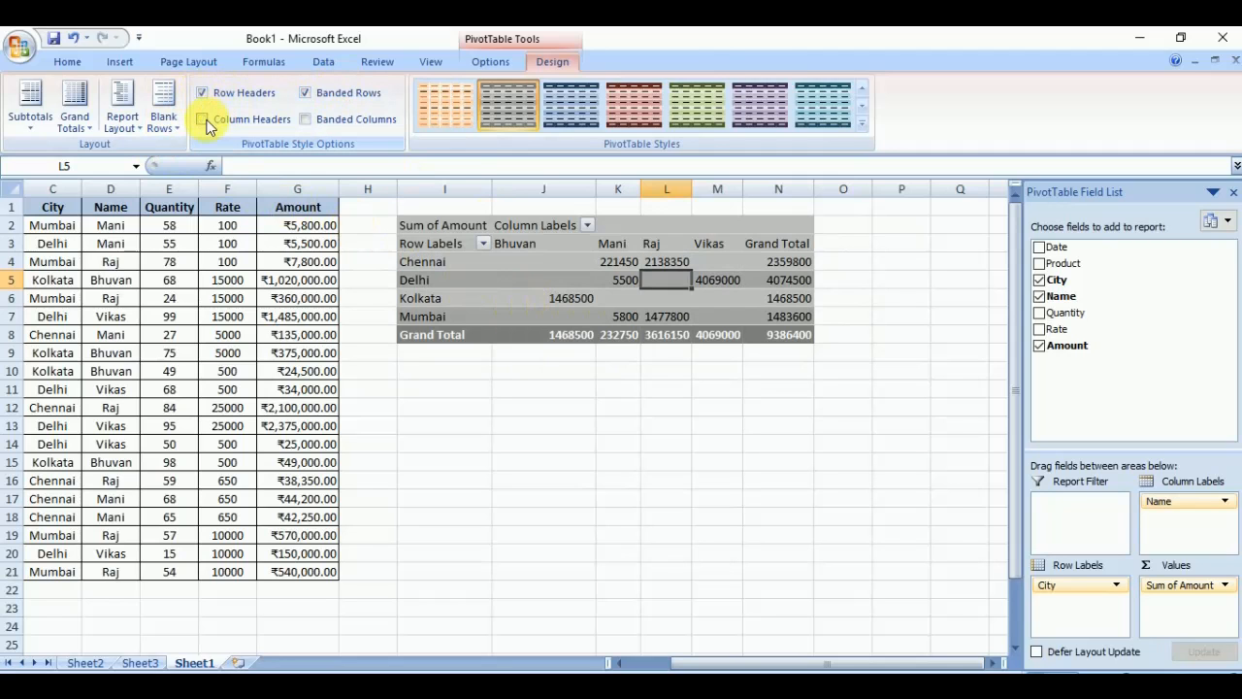
pyautogui.click(203, 119)
pyautogui.click(203, 119)
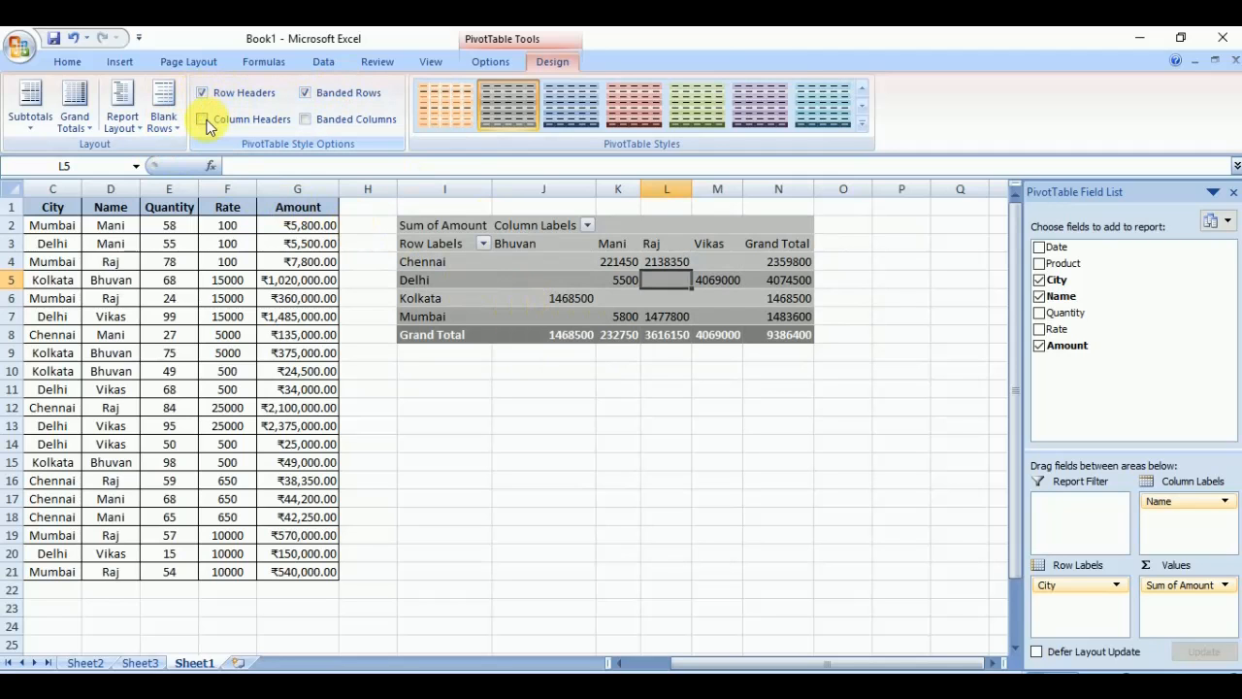
pyautogui.click(203, 120)
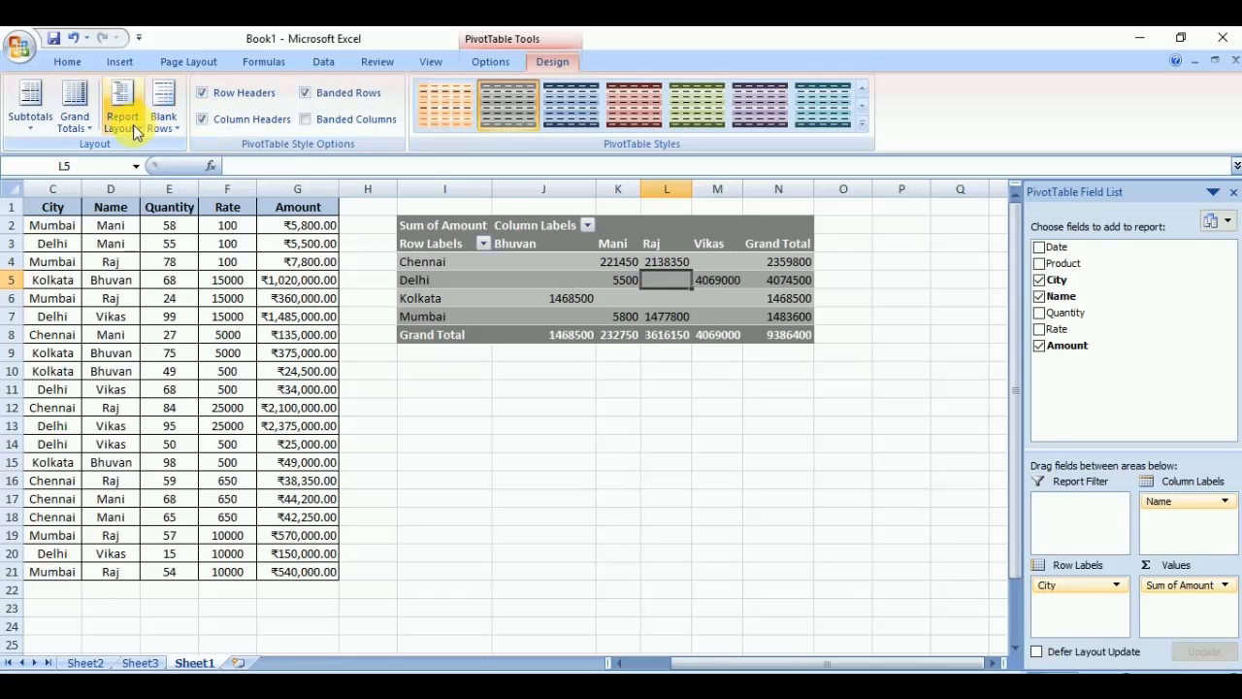
# Try turning the PivotTable's grand totals off for rows and columns, and switch them back on for both.
pyautogui.click(509, 295)
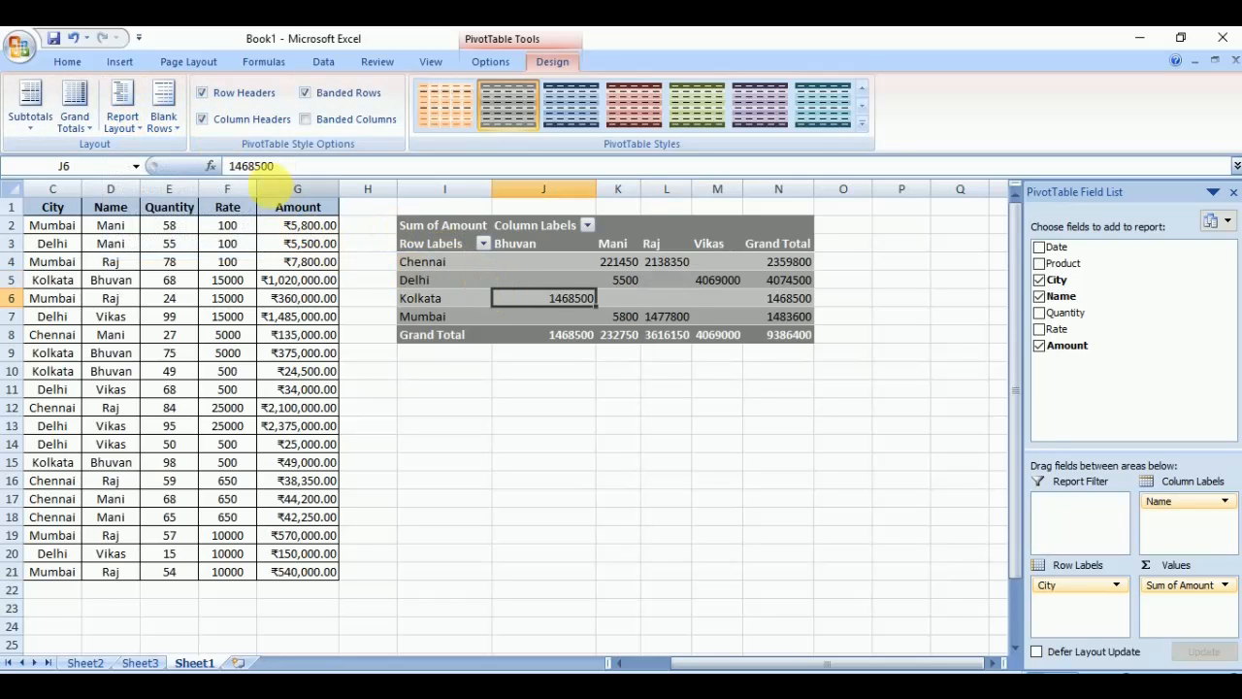
pyautogui.click(75, 114)
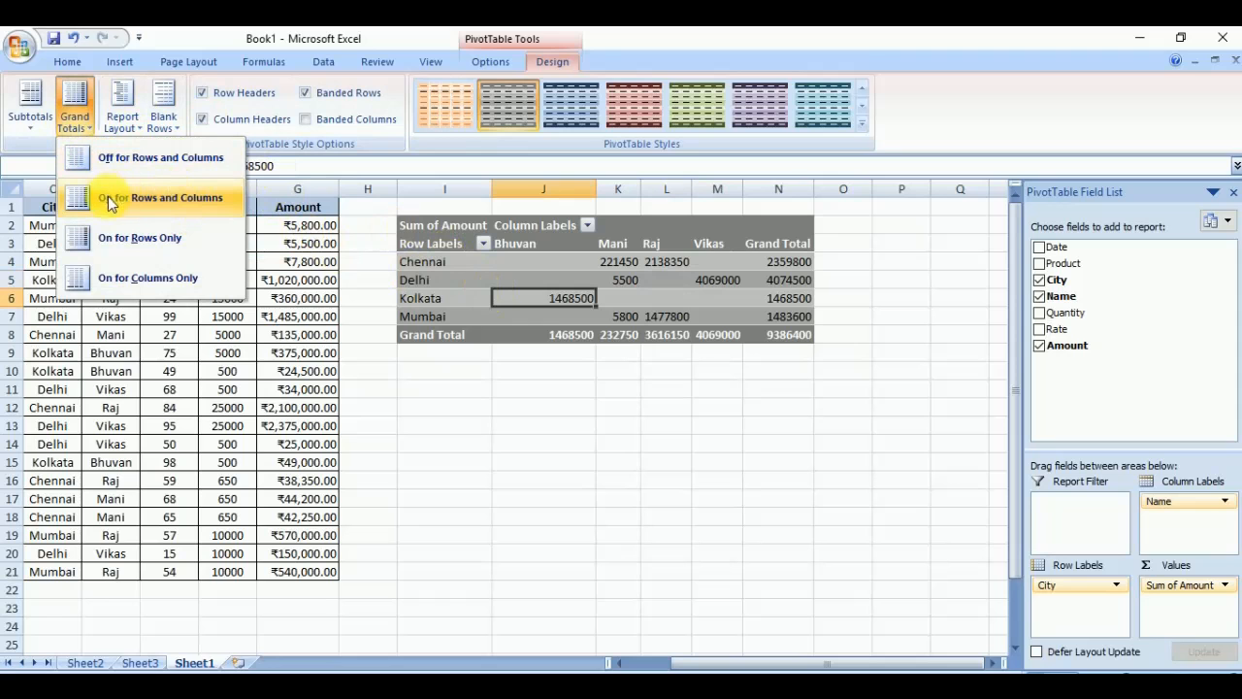
pyautogui.click(132, 161)
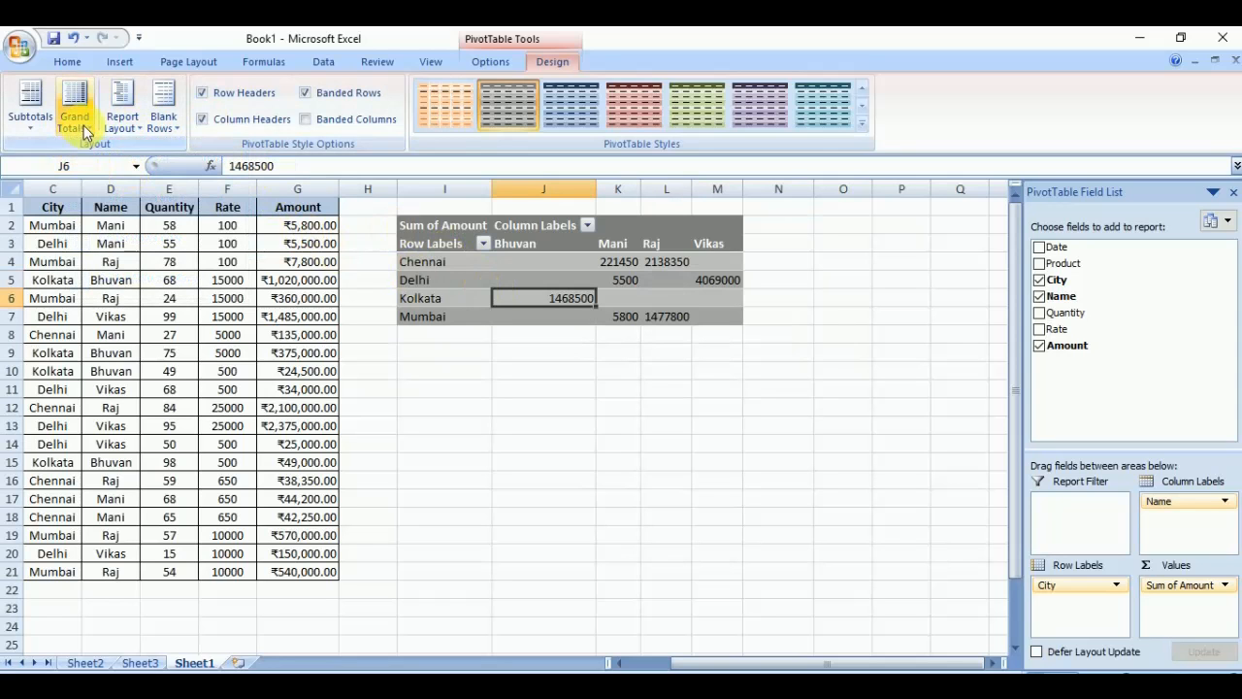
pyautogui.click(84, 133)
pyautogui.click(163, 205)
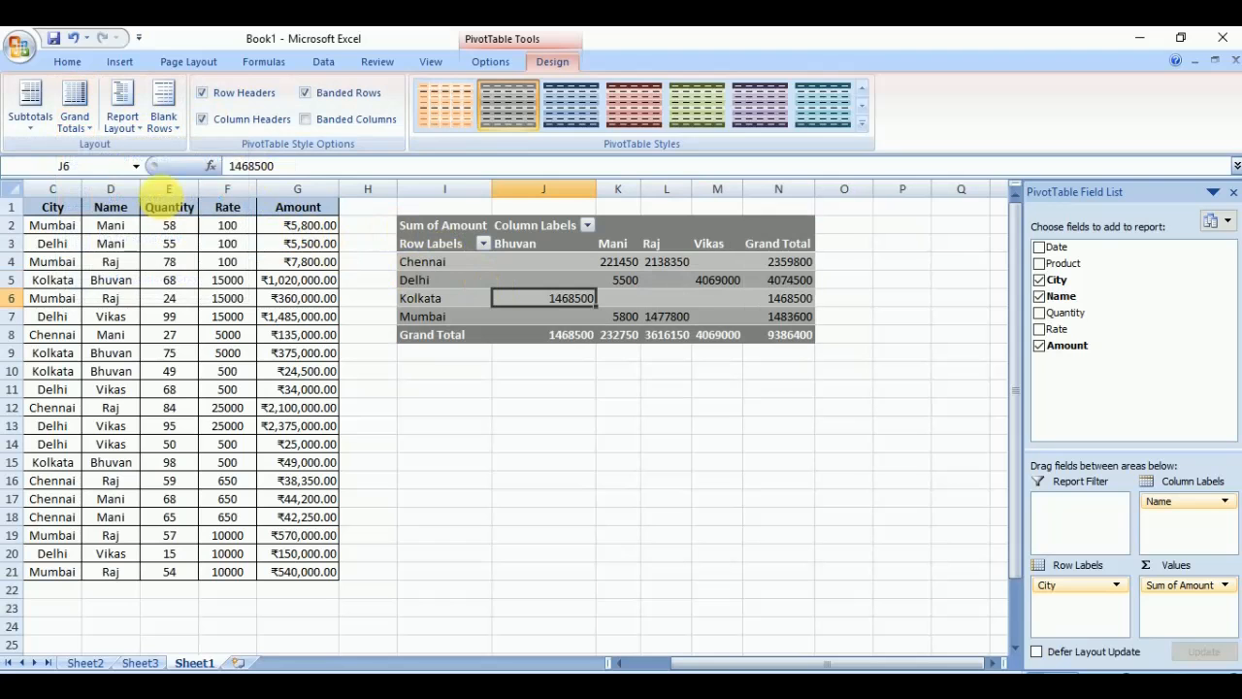
# Try showing the PivotTable's grand totals for rows only, followed by columns only.
pyautogui.click(85, 124)
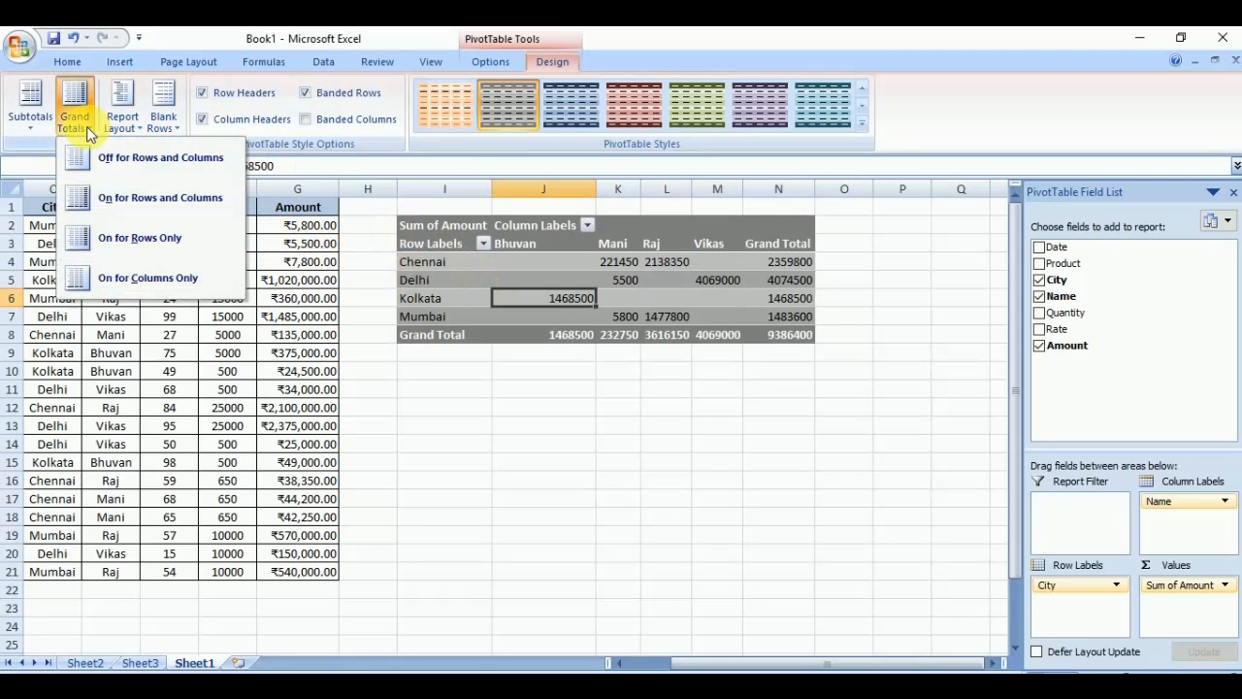
pyautogui.click(136, 238)
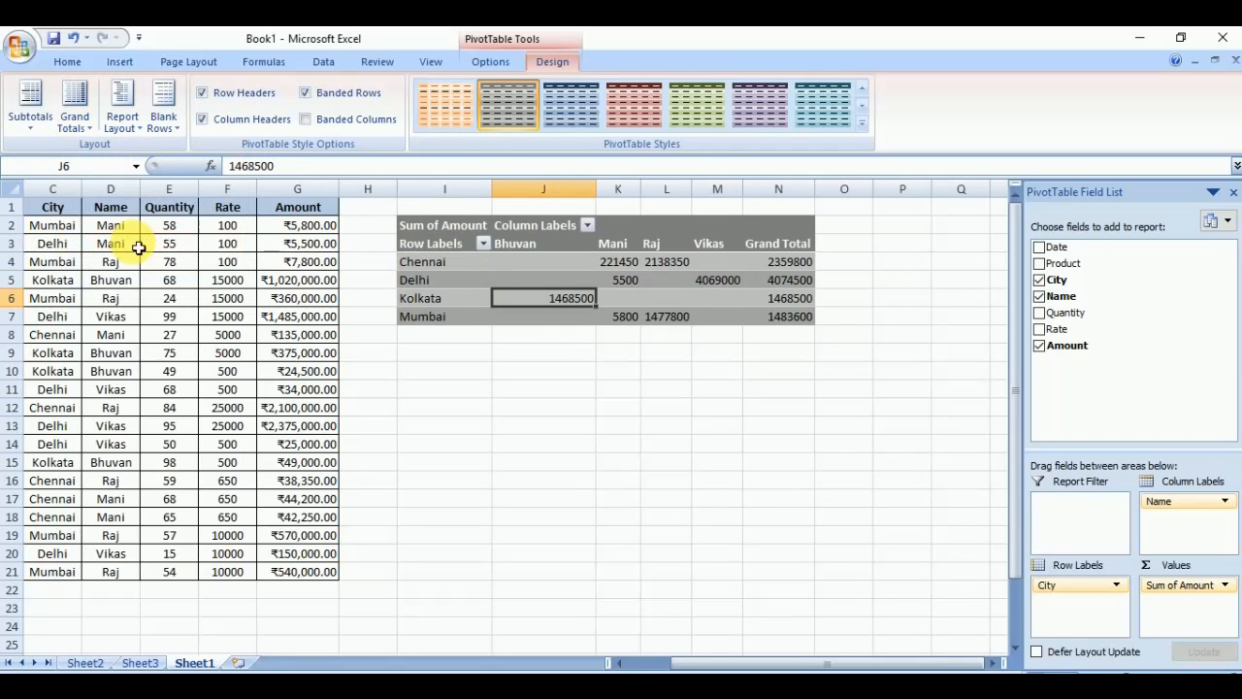
pyautogui.click(82, 121)
pyautogui.click(159, 279)
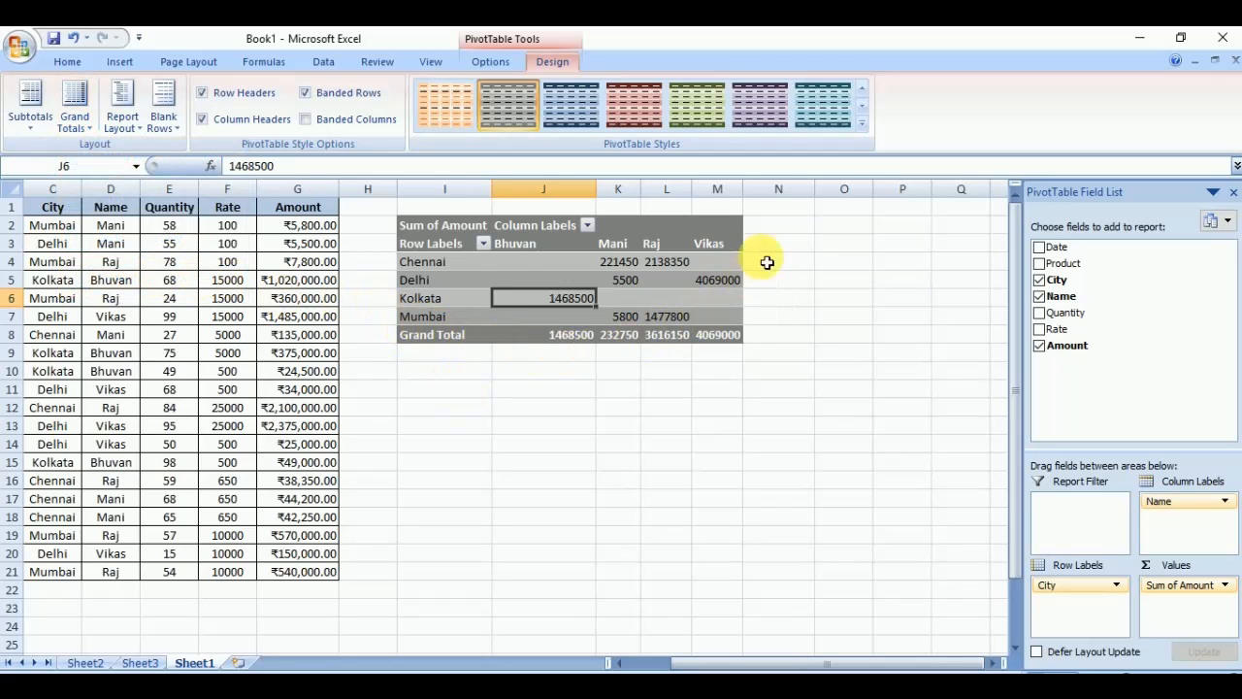
# Switch all grand totals off once more and restore them for both rows and columns of the PivotTable.
pyautogui.click(83, 123)
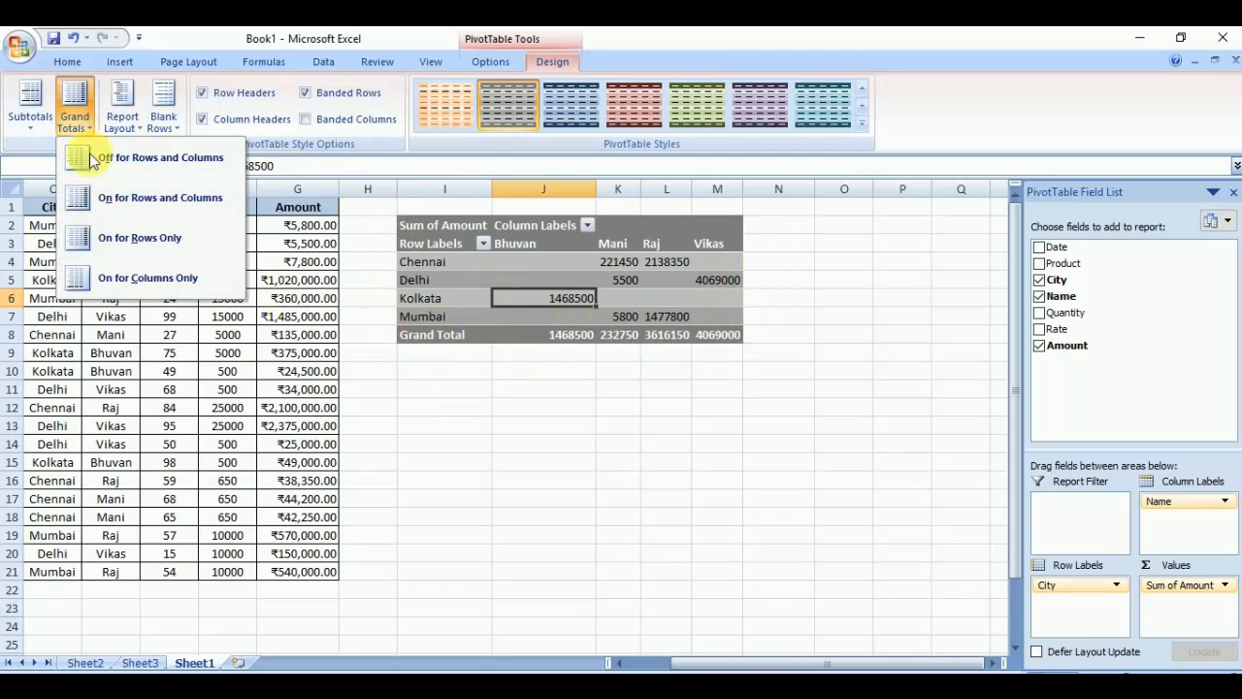
pyautogui.click(108, 163)
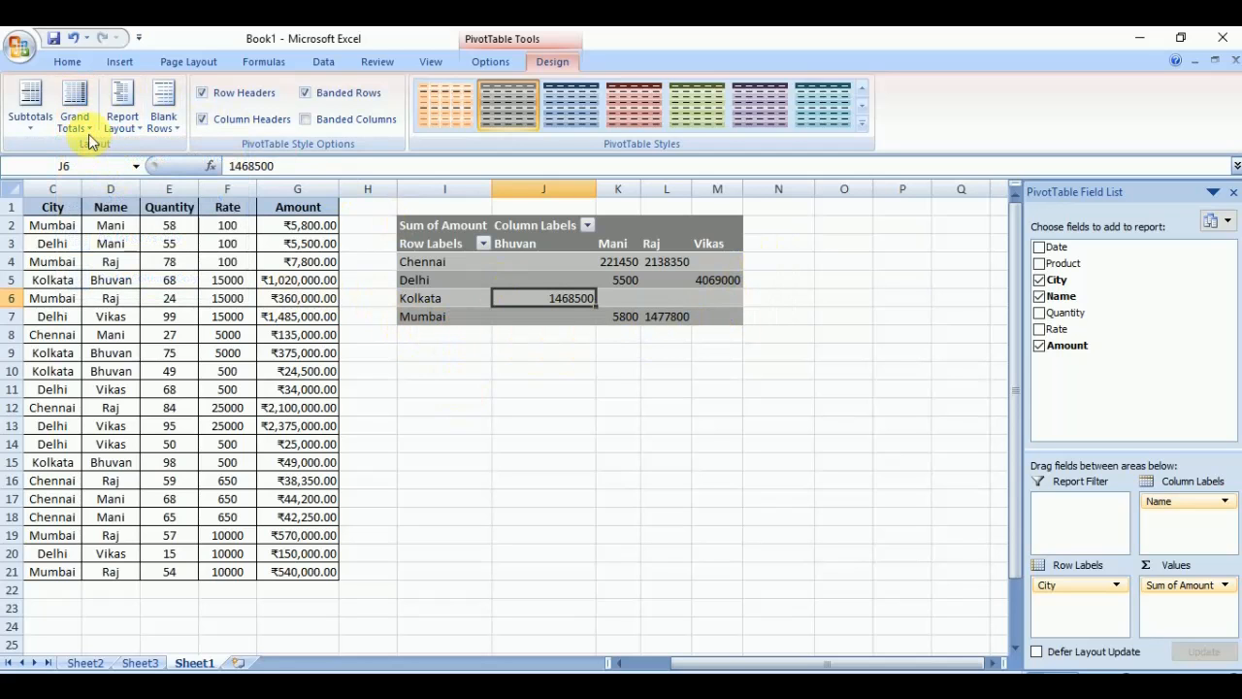
pyautogui.click(81, 122)
pyautogui.click(123, 197)
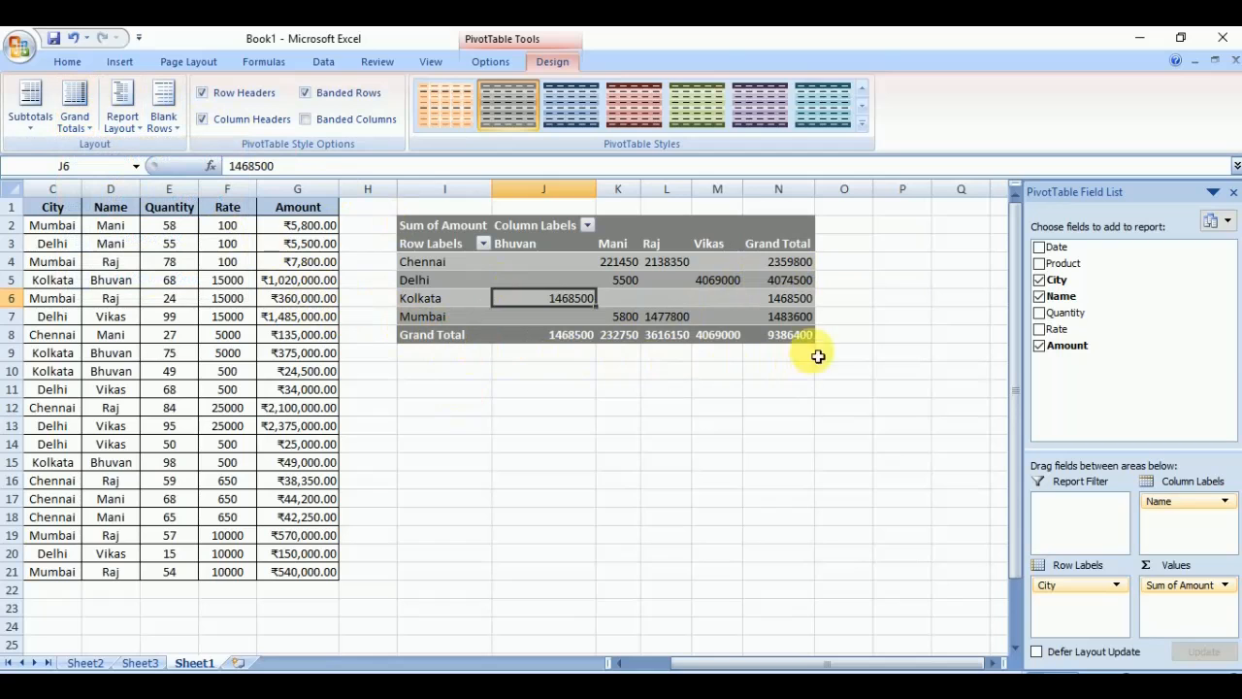
# Open the value field settings for Sum of Amount, try Count and Max as the calculation, and set it back to Sum.
pyautogui.click(716, 301)
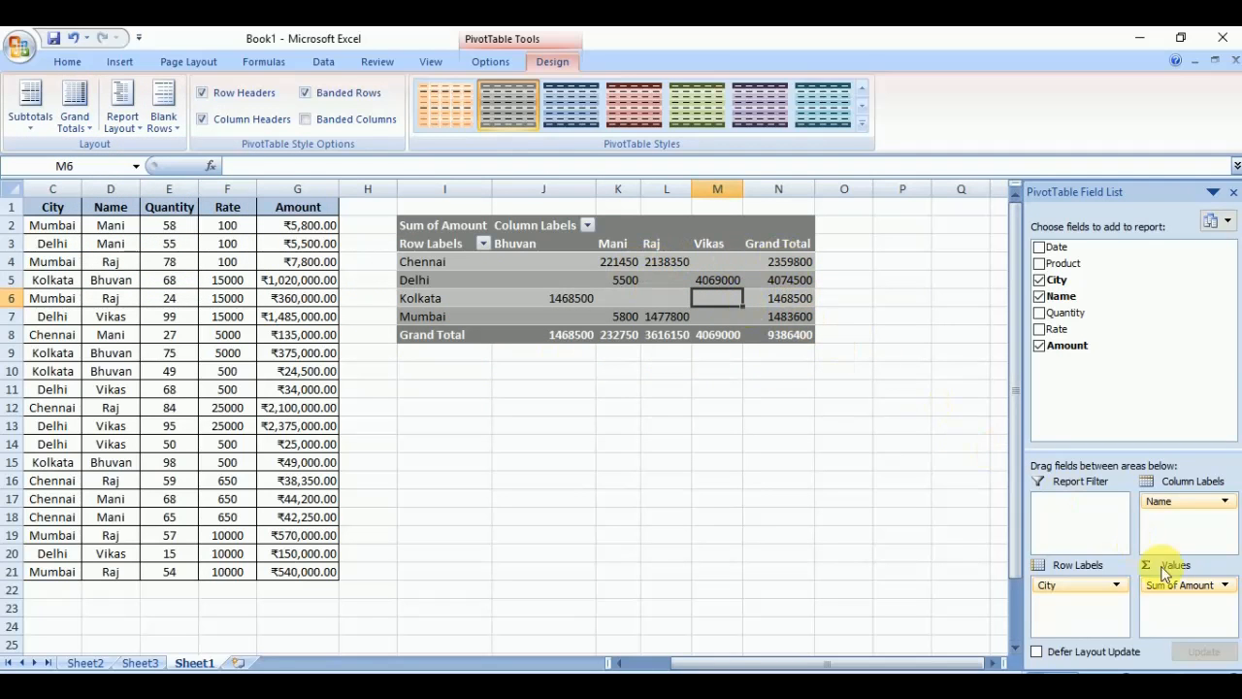
pyautogui.click(1227, 586)
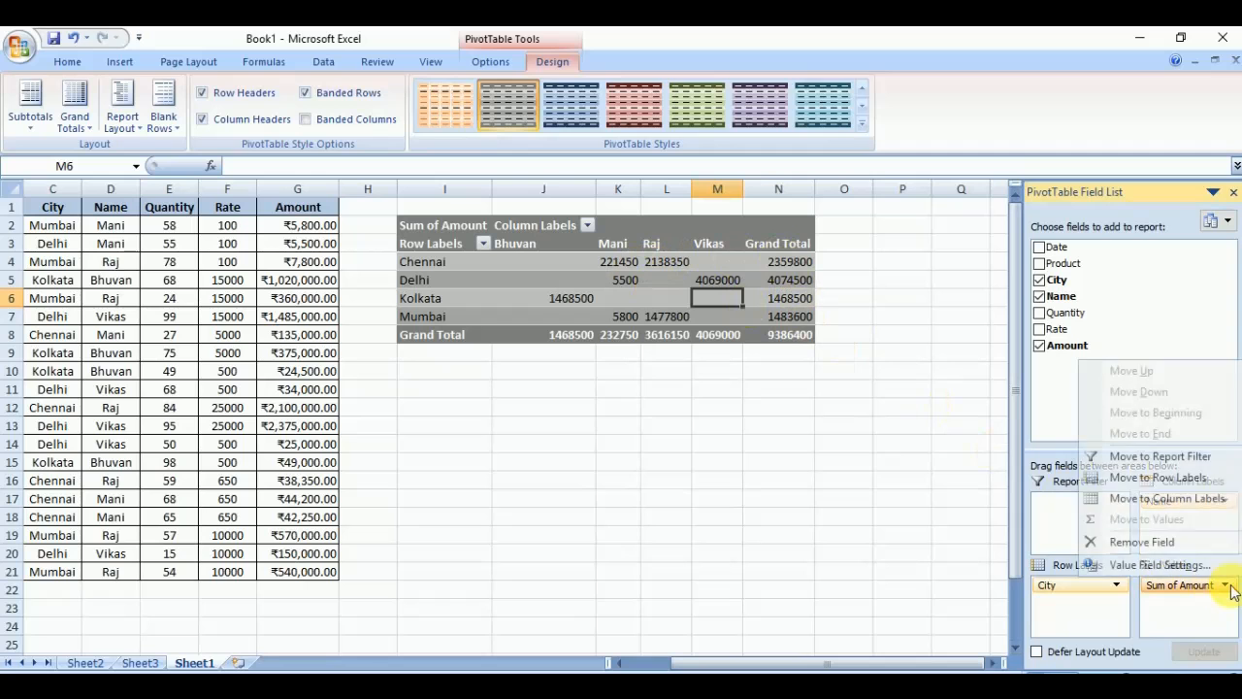
pyautogui.click(1170, 566)
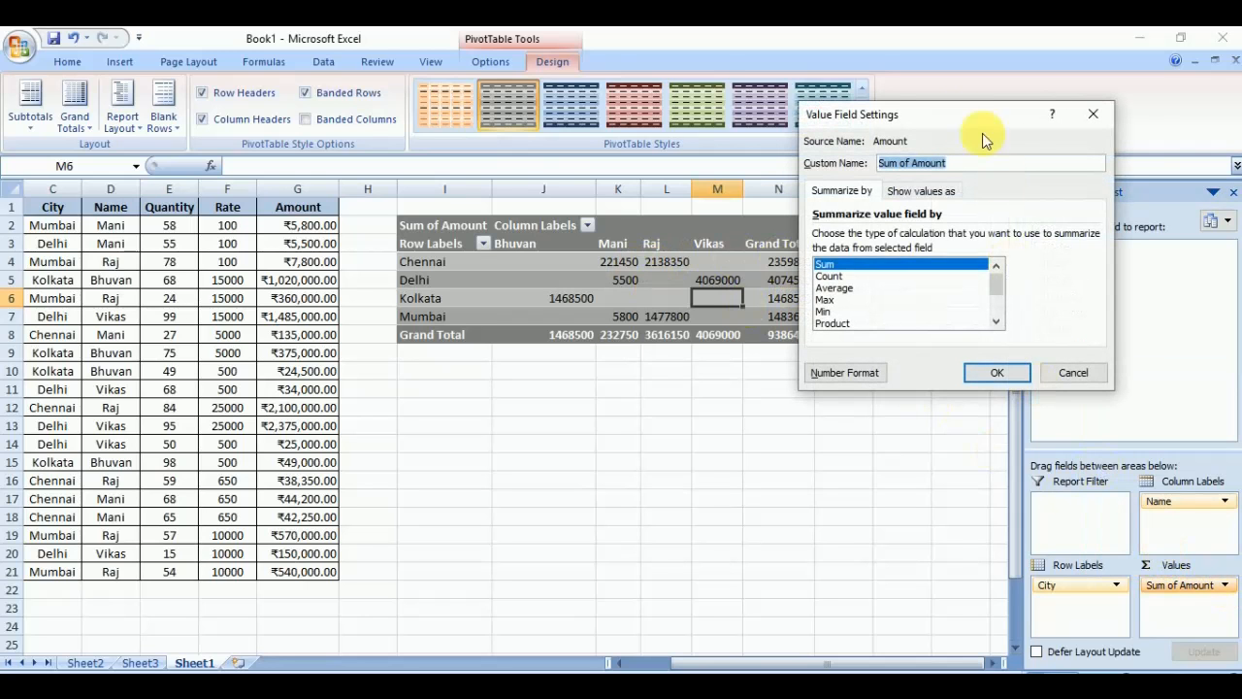
pyautogui.moveTo(941, 116); pyautogui.dragTo(974, 101)
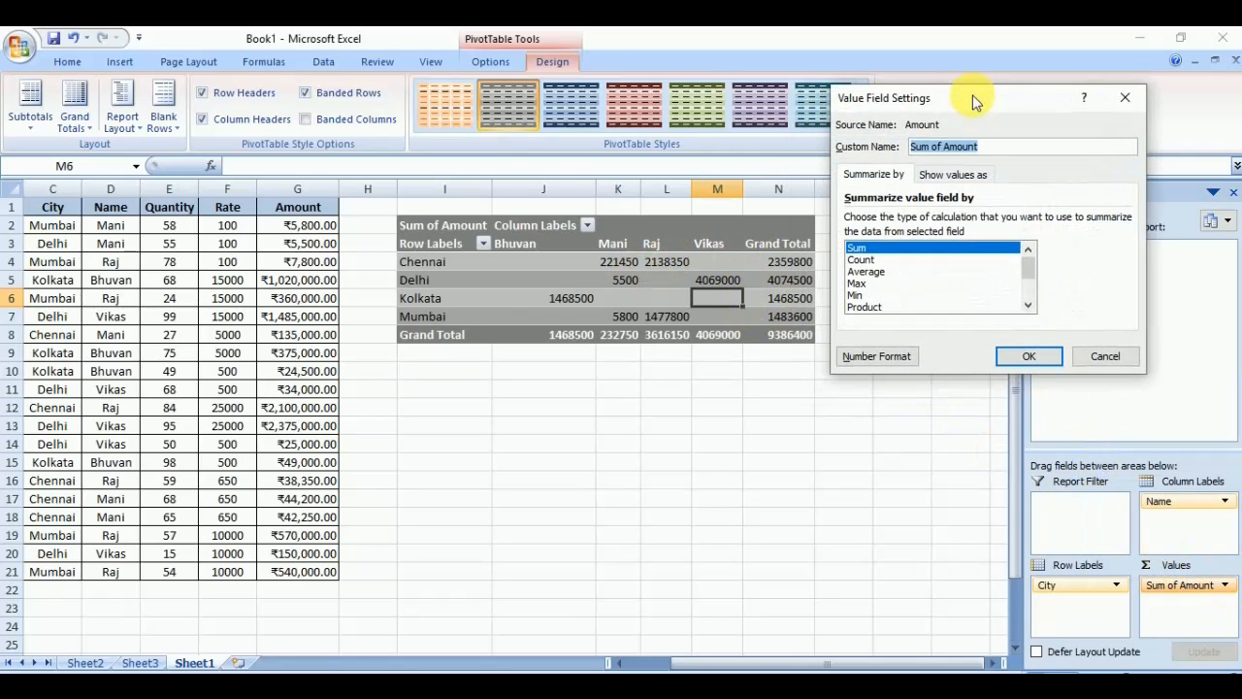
pyautogui.click(858, 260)
pyautogui.click(856, 283)
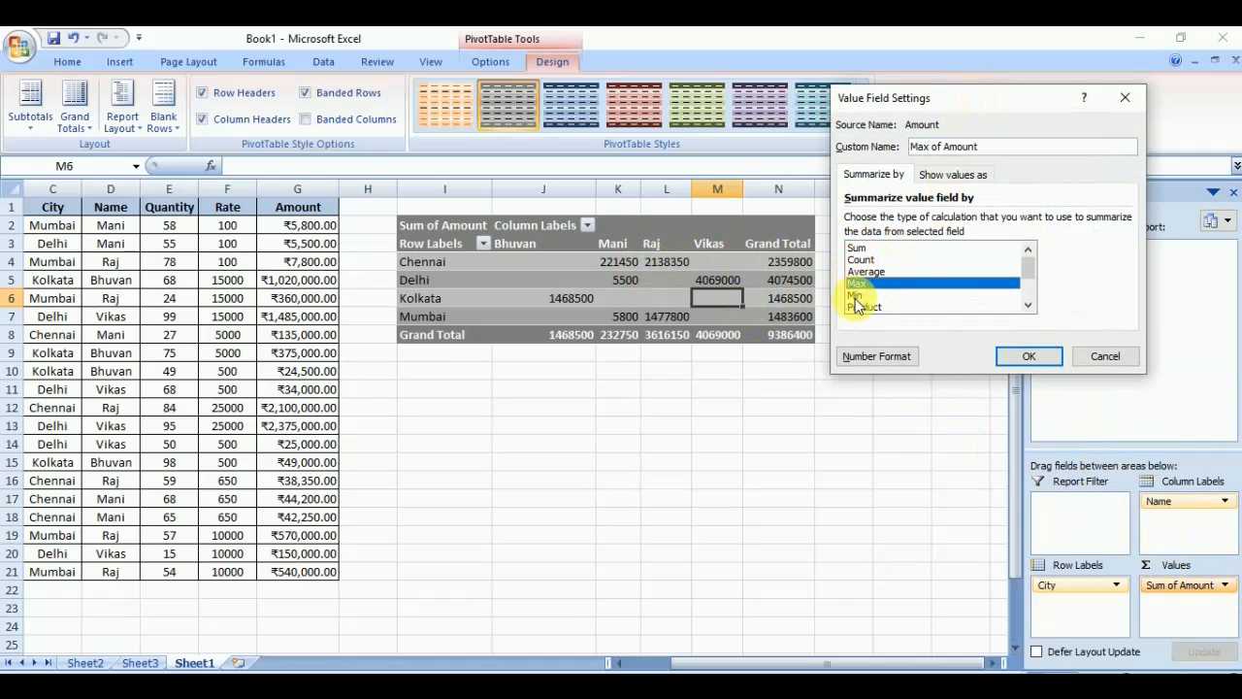
pyautogui.click(858, 248)
# Format the PivotTable's Sum of Amount values as Accounting with the ₹ Hindi (India) symbol and apply the field settings.
pyautogui.click(876, 355)
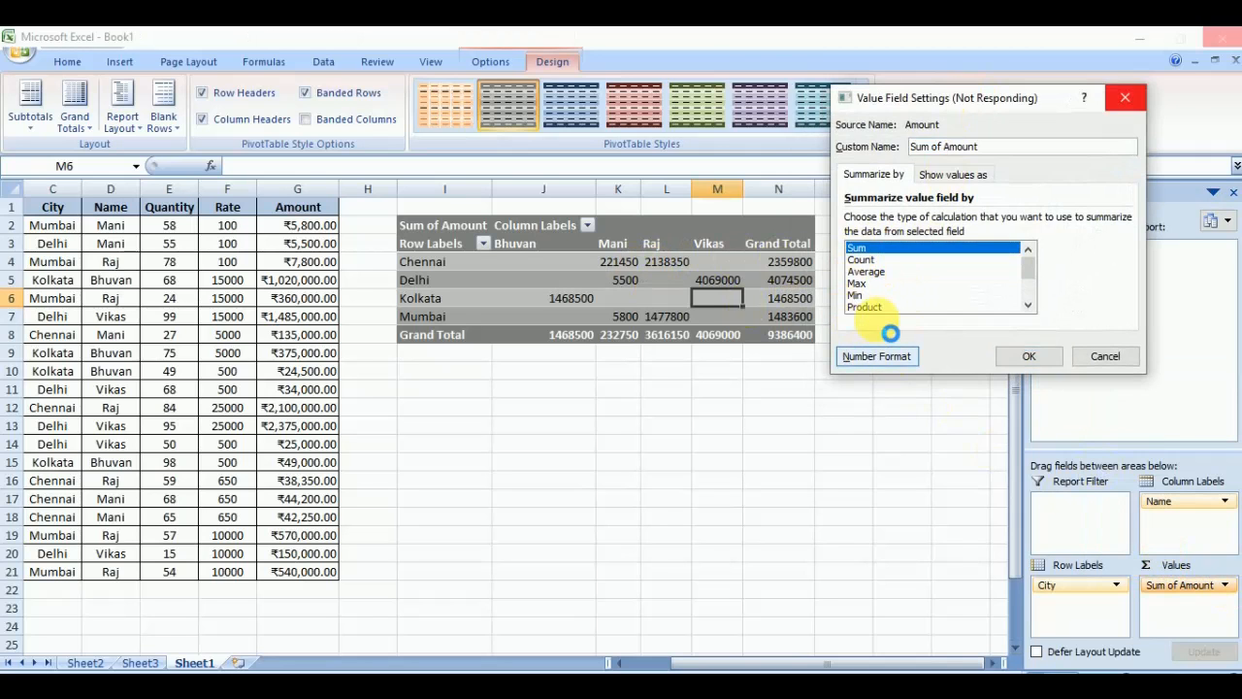
pyautogui.moveTo(972, 54); pyautogui.dragTo(603, 388)
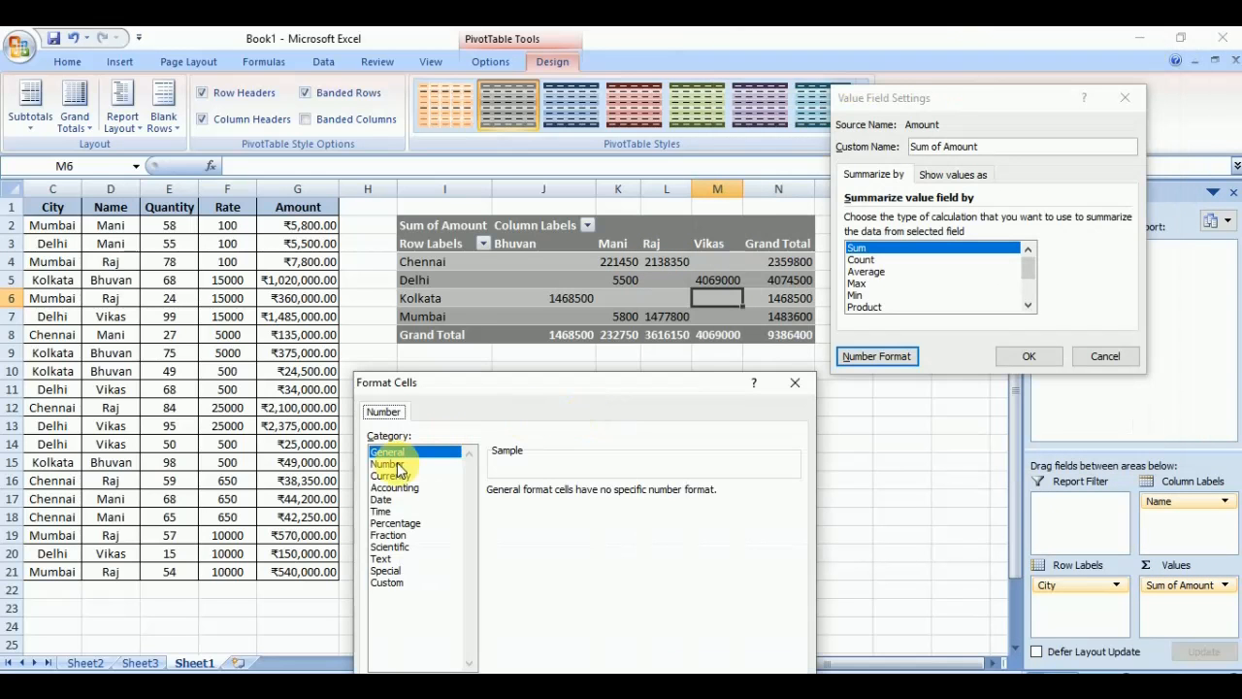
pyautogui.click(388, 488)
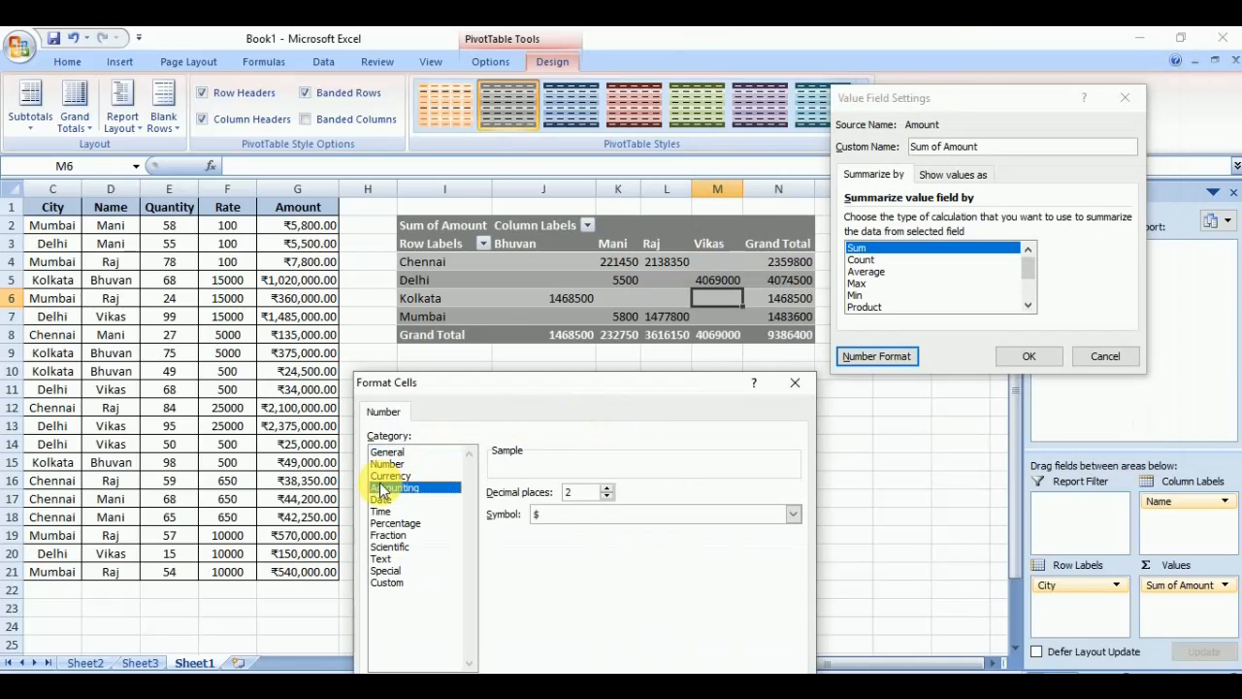
pyautogui.click(551, 514)
pyautogui.scroll(-20, 582, 549)
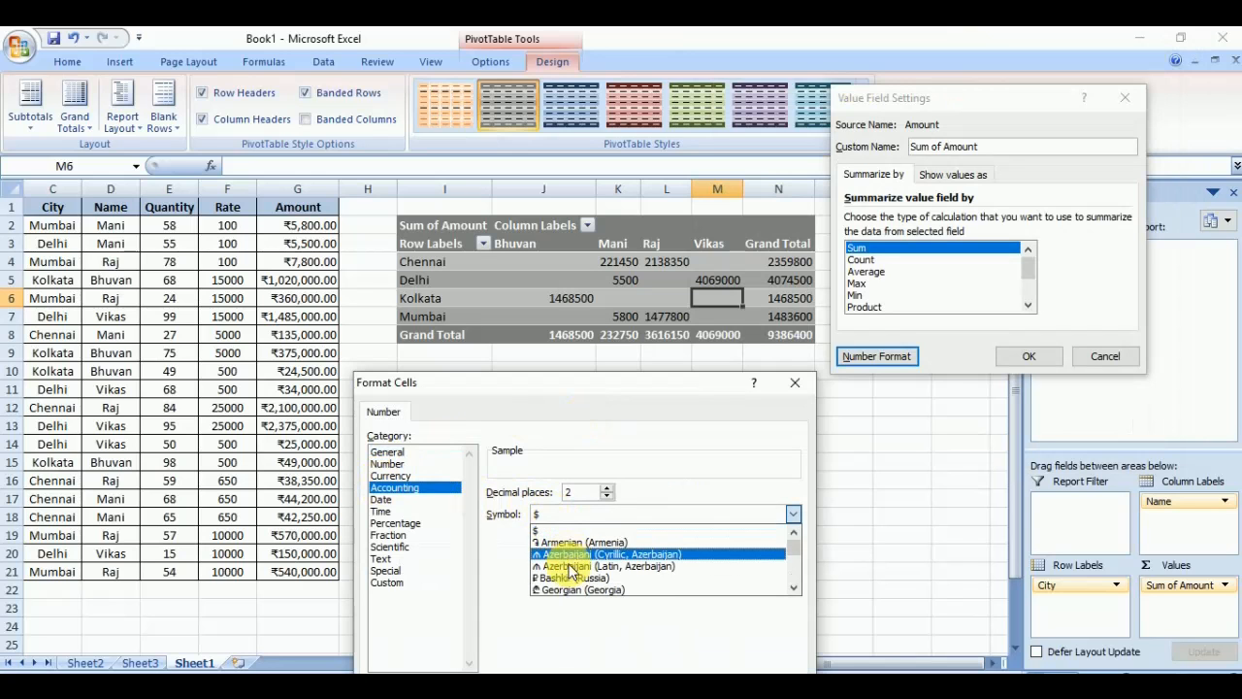
pyautogui.click(604, 542)
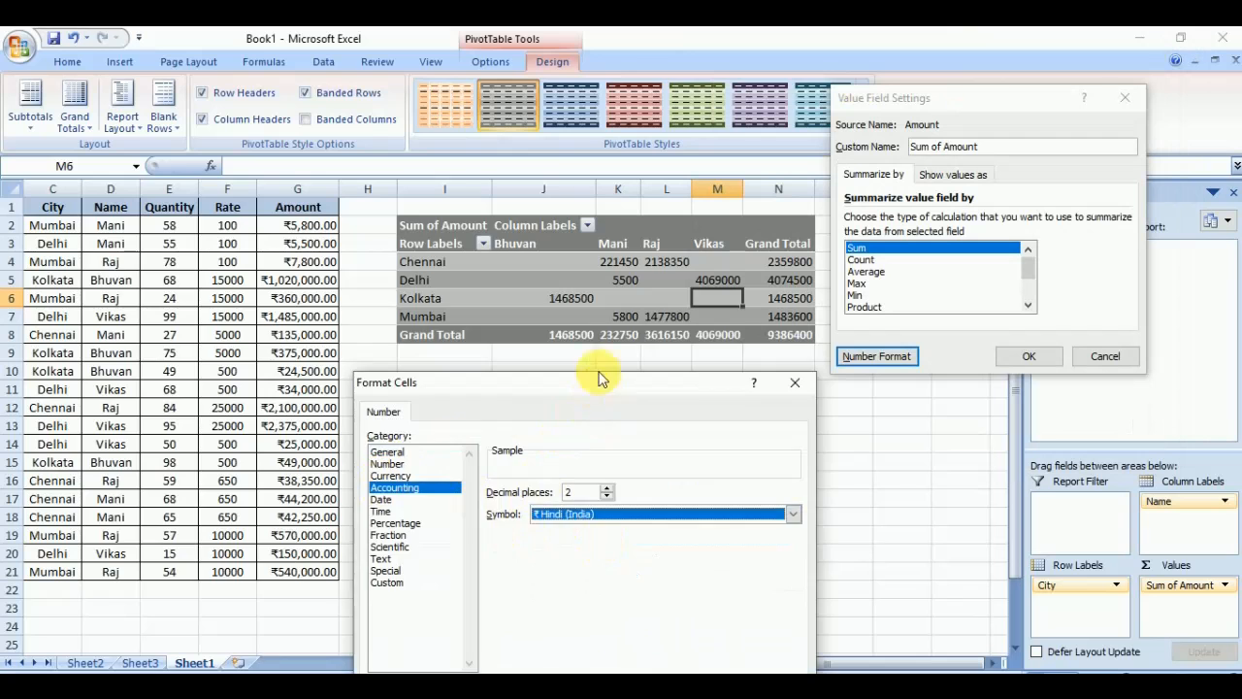
pyautogui.moveTo(599, 379); pyautogui.dragTo(272, 133)
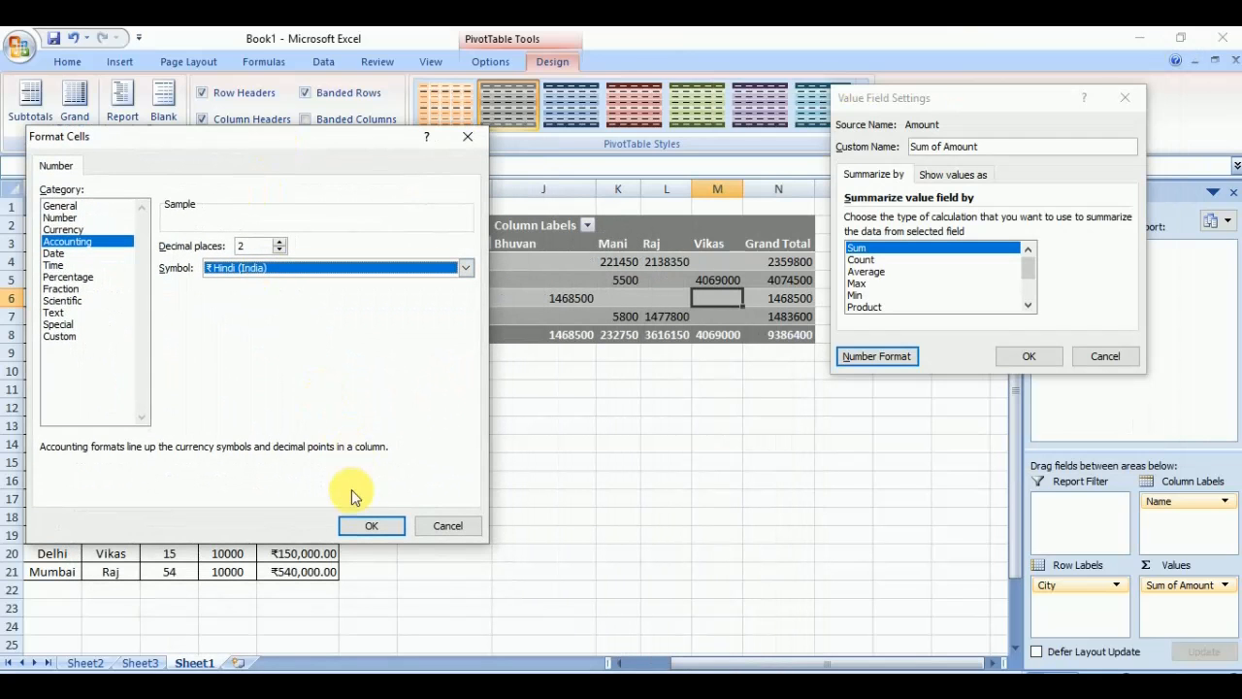
pyautogui.click(363, 527)
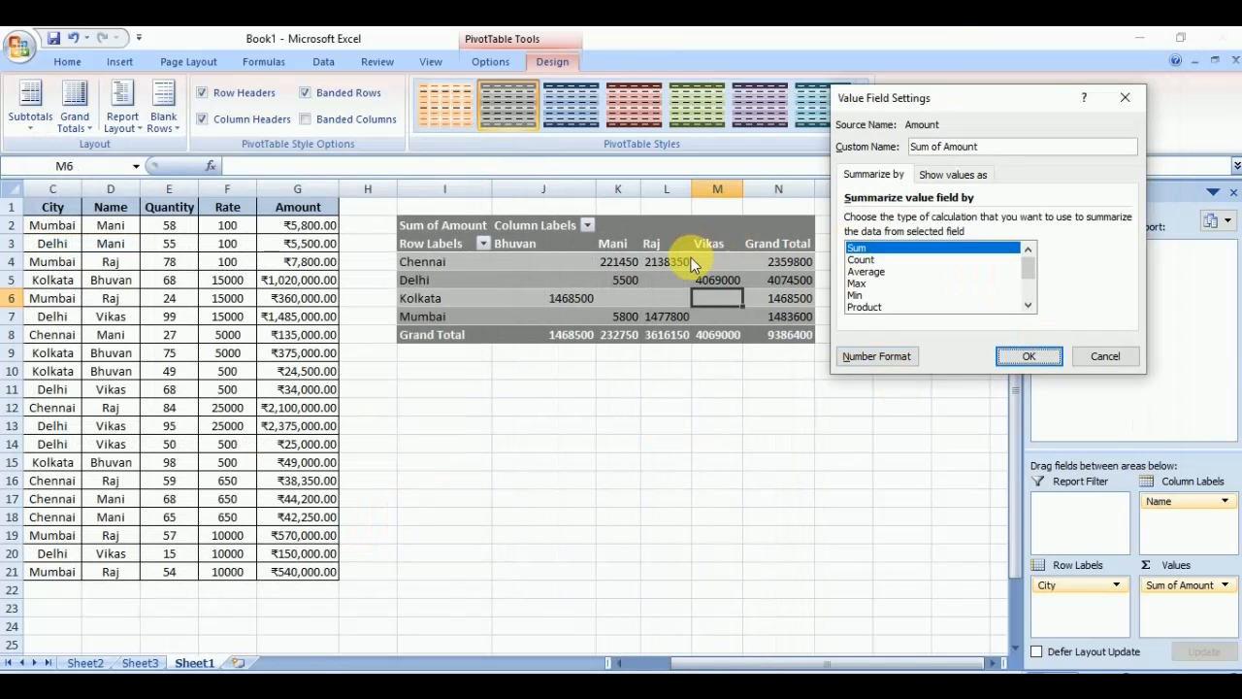
pyautogui.click(1029, 357)
pyautogui.click(765, 426)
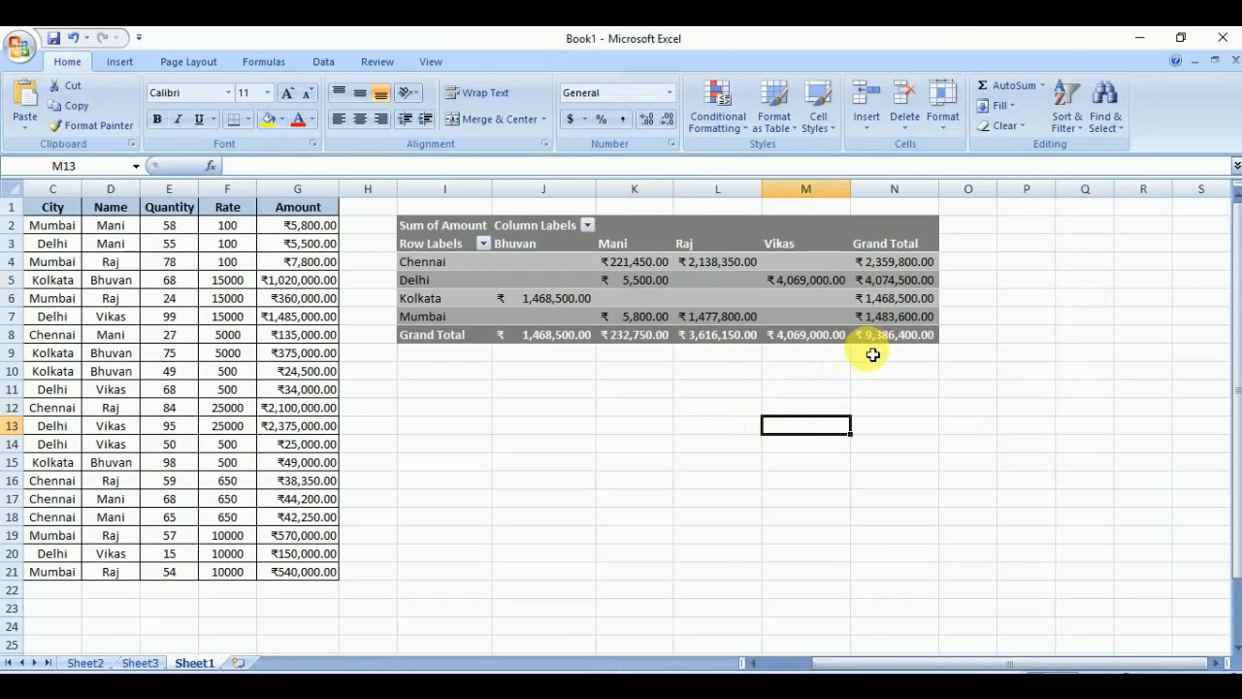
pyautogui.moveTo(827, 663); pyautogui.dragTo(767, 663)
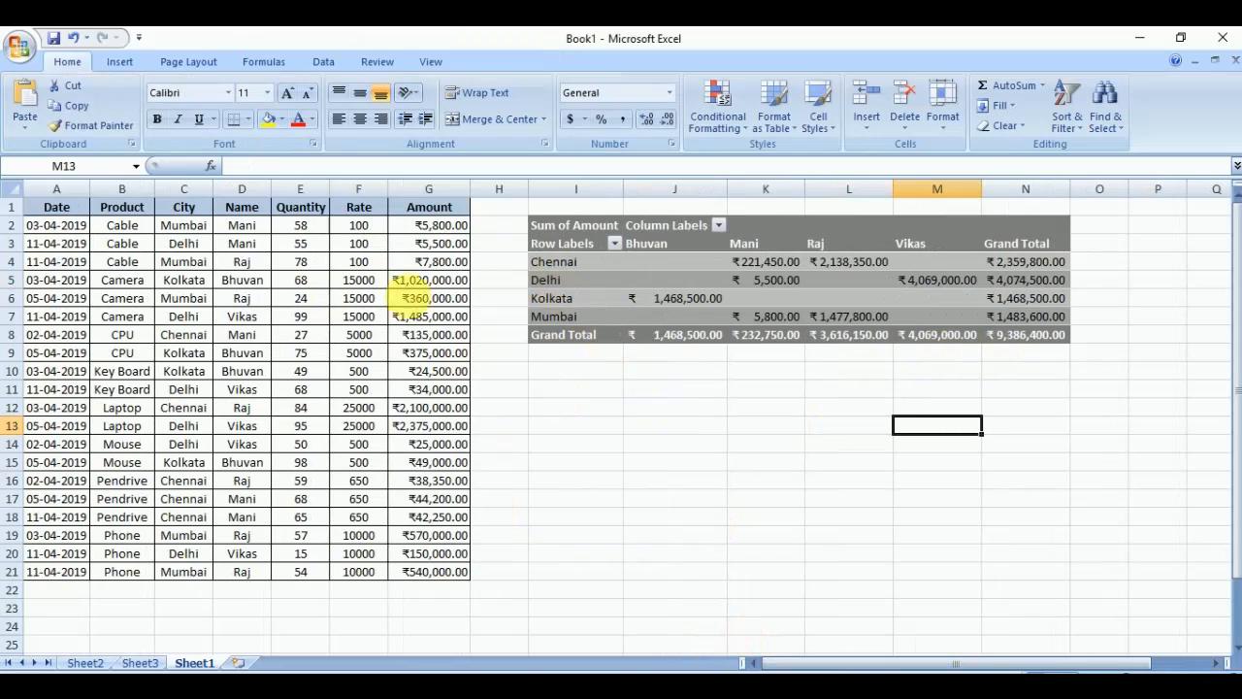